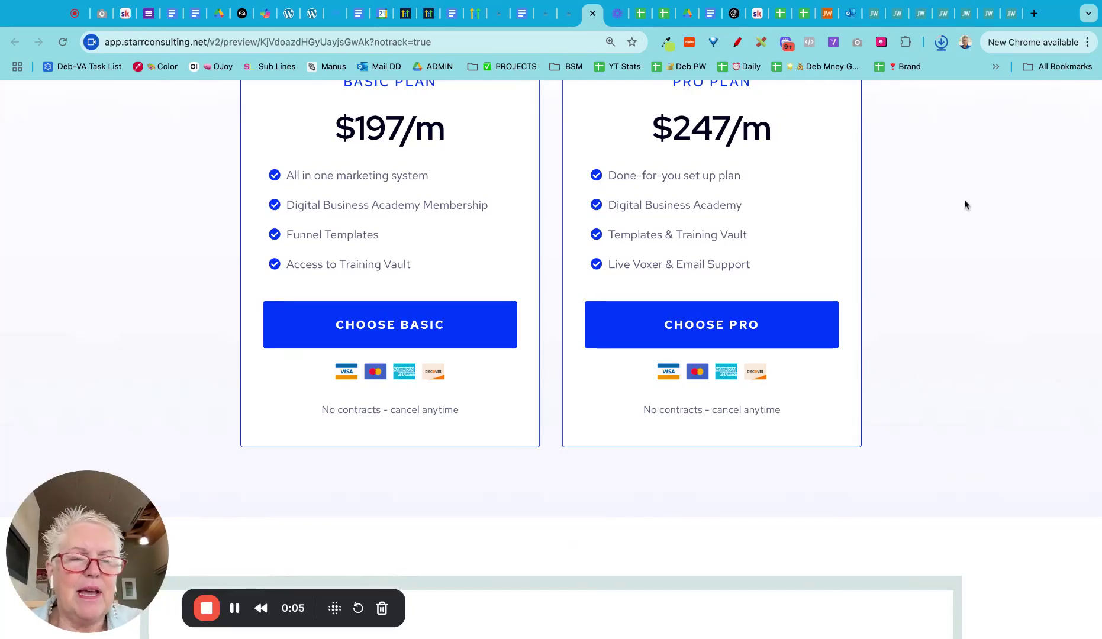
Step: Open the Pro plan's Custom Marketing Plans checkout popup from the CHOOSE PRO button
scroll(964, 204, "up", 5)
scroll(963, 204, "up", 6)
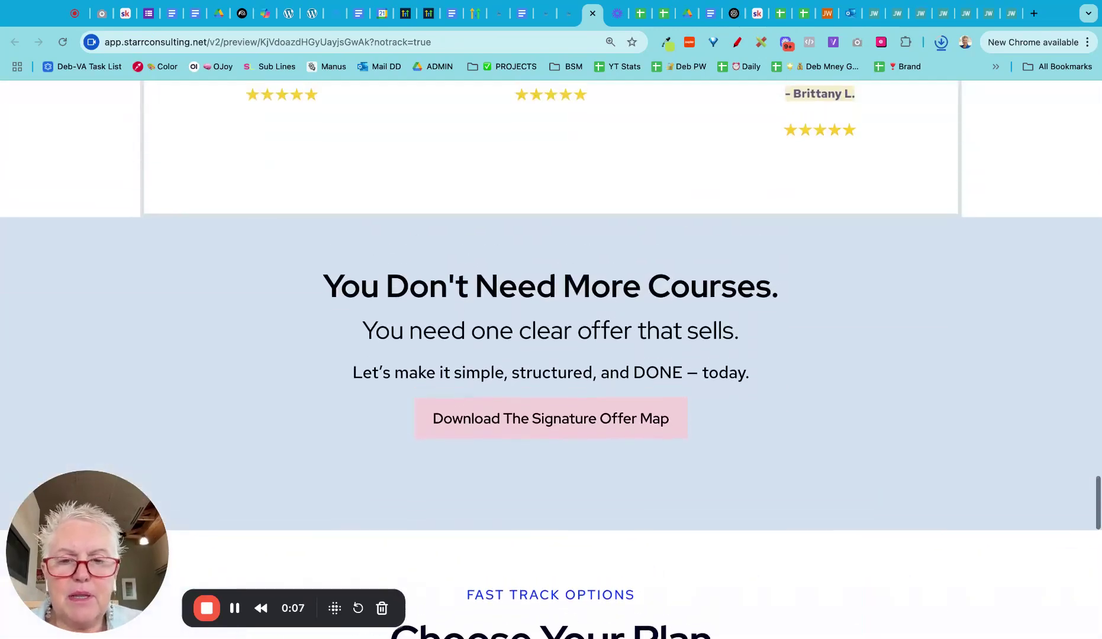
scroll(963, 205, "down", 2)
scroll(550, 366, "down", 5)
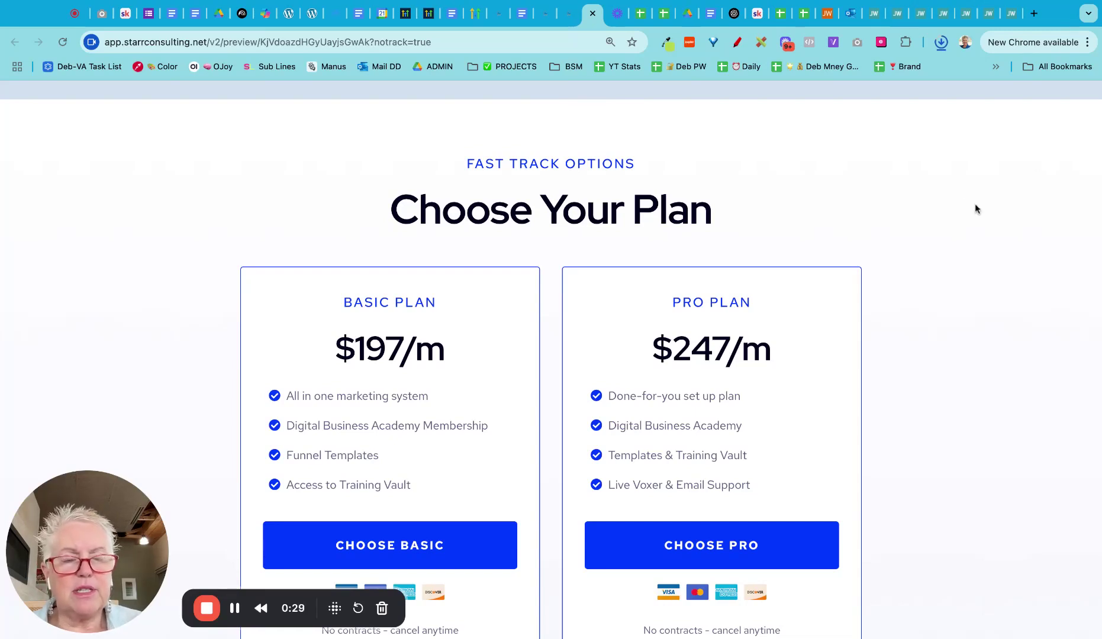
scroll(975, 203, "down", 2)
scroll(975, 203, "up", 2)
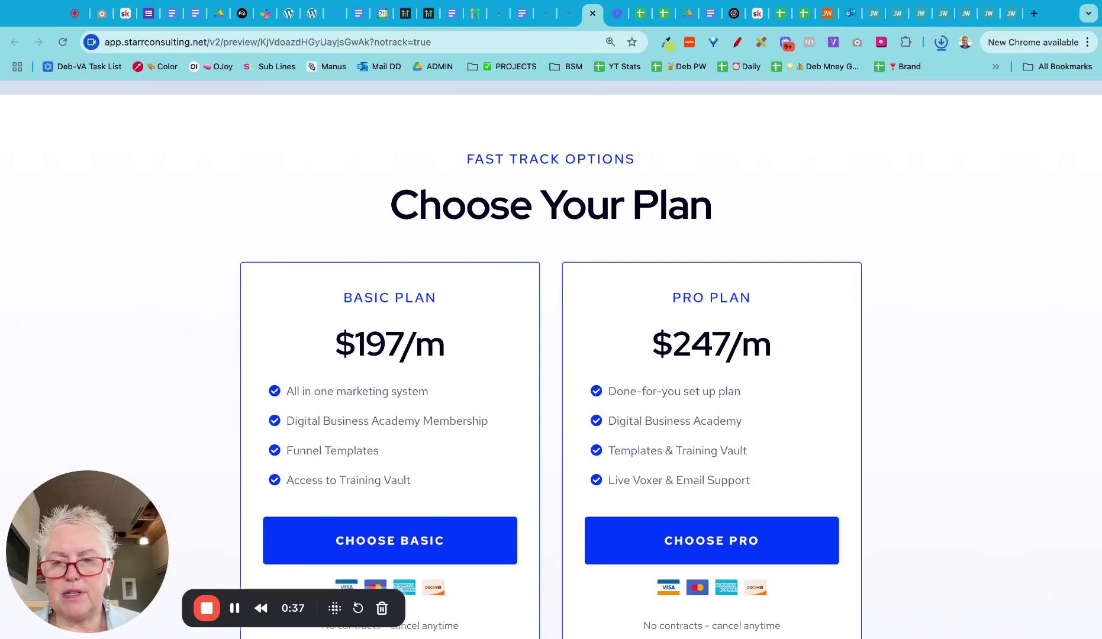
scroll(428, 308, "down", 2)
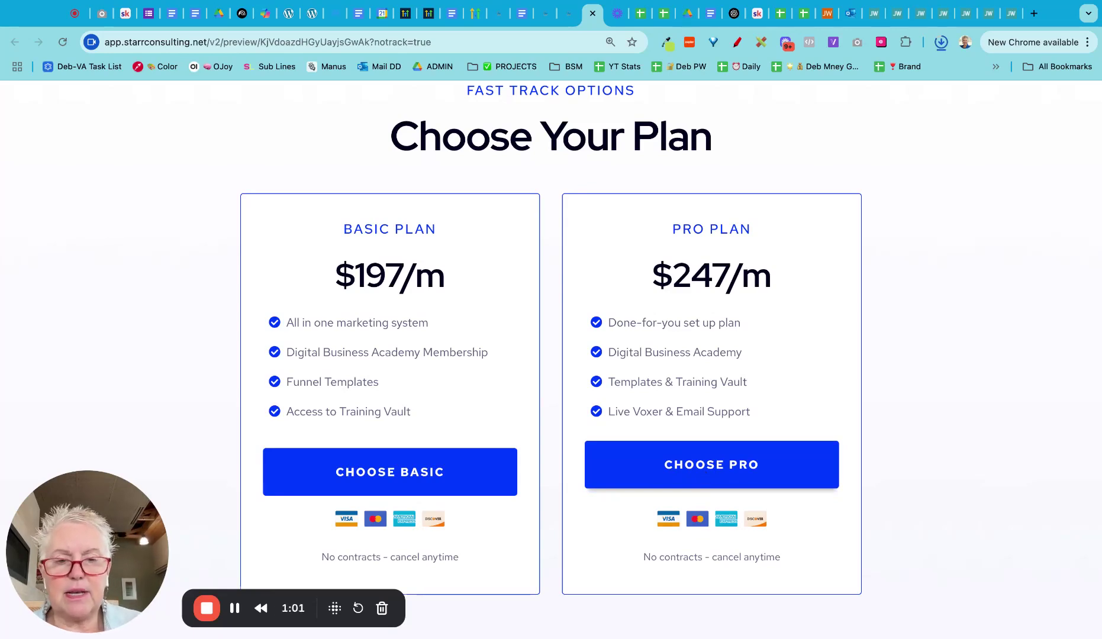
left_click(711, 464)
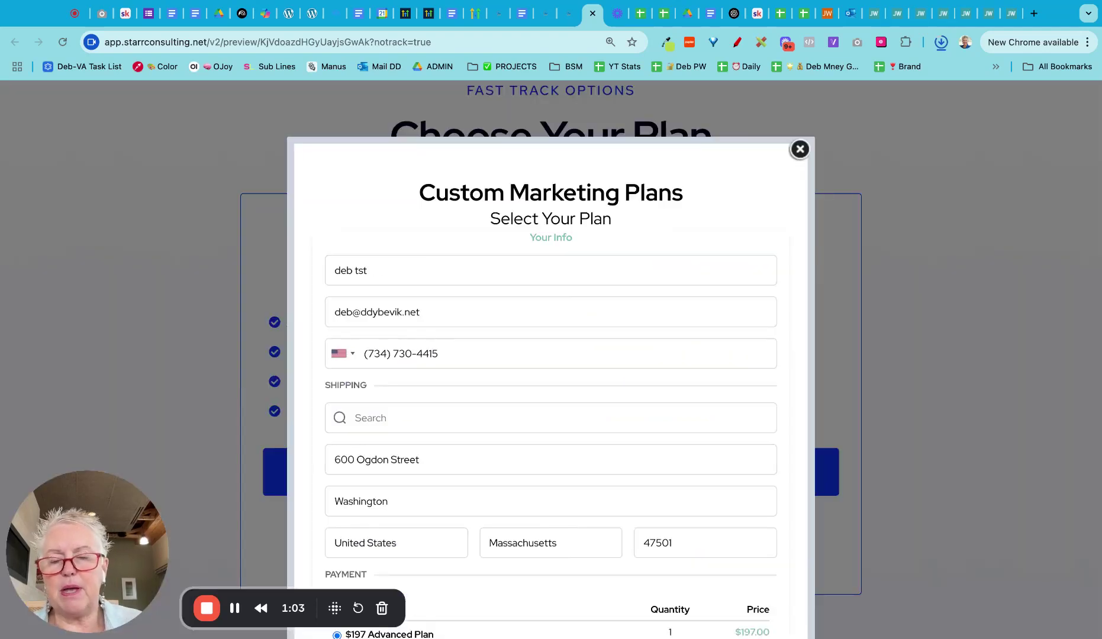
Step: Select Setup $1000 Plus Monthly over the $197 Advanced Plan so the total reads $1000.00
scroll(550, 355, "down", 5)
scroll(550, 355, "down", 6)
scroll(551, 355, "down", 2)
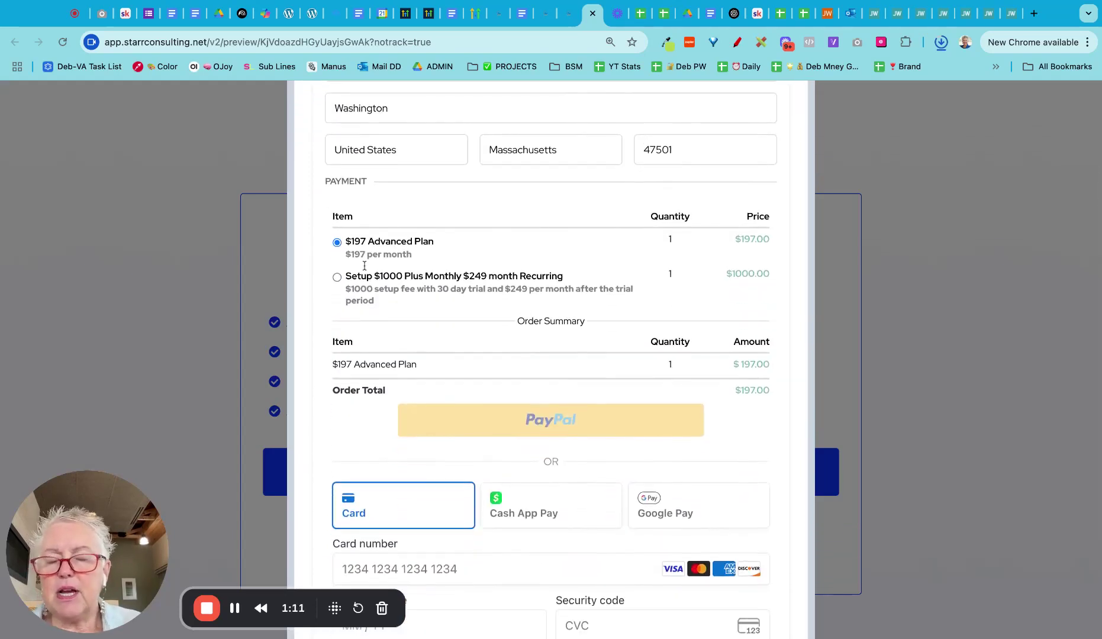
left_click(338, 277)
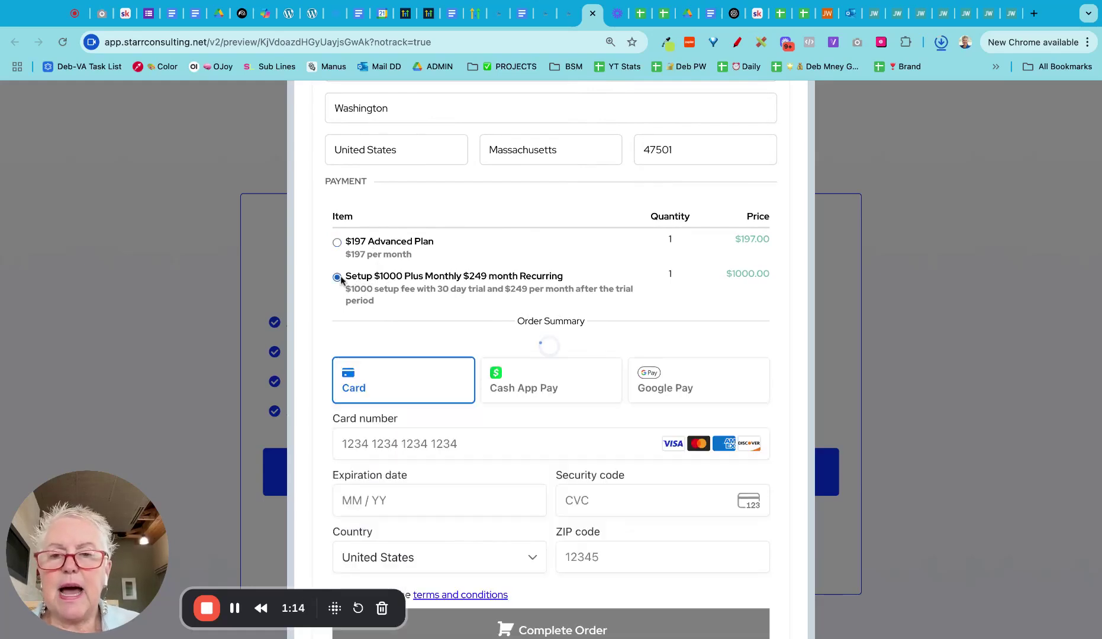
left_click(337, 243)
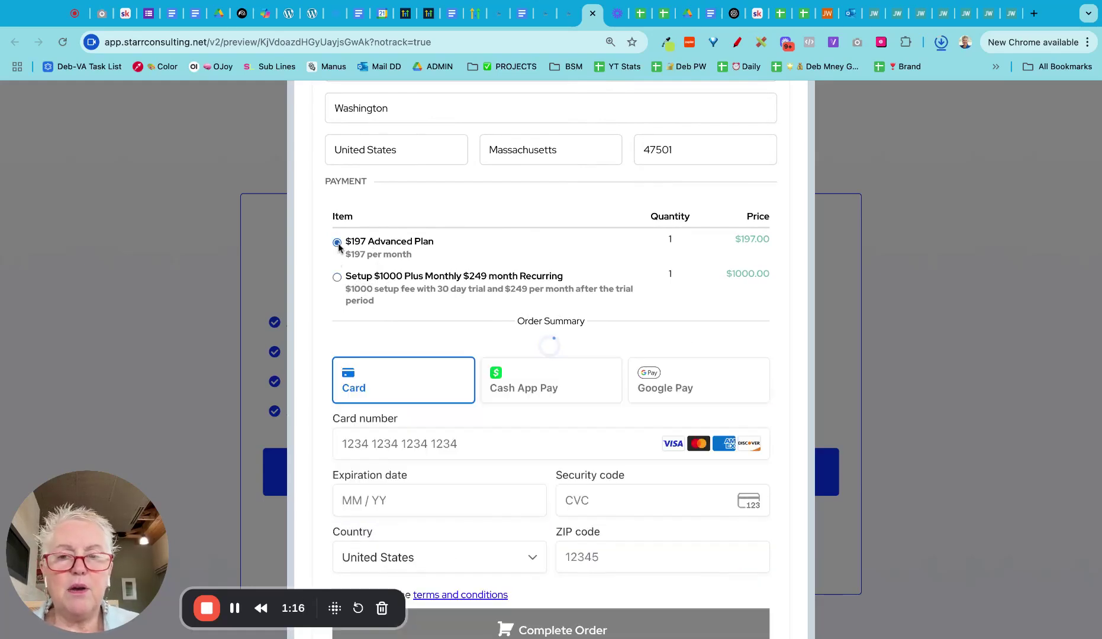
left_click(337, 277)
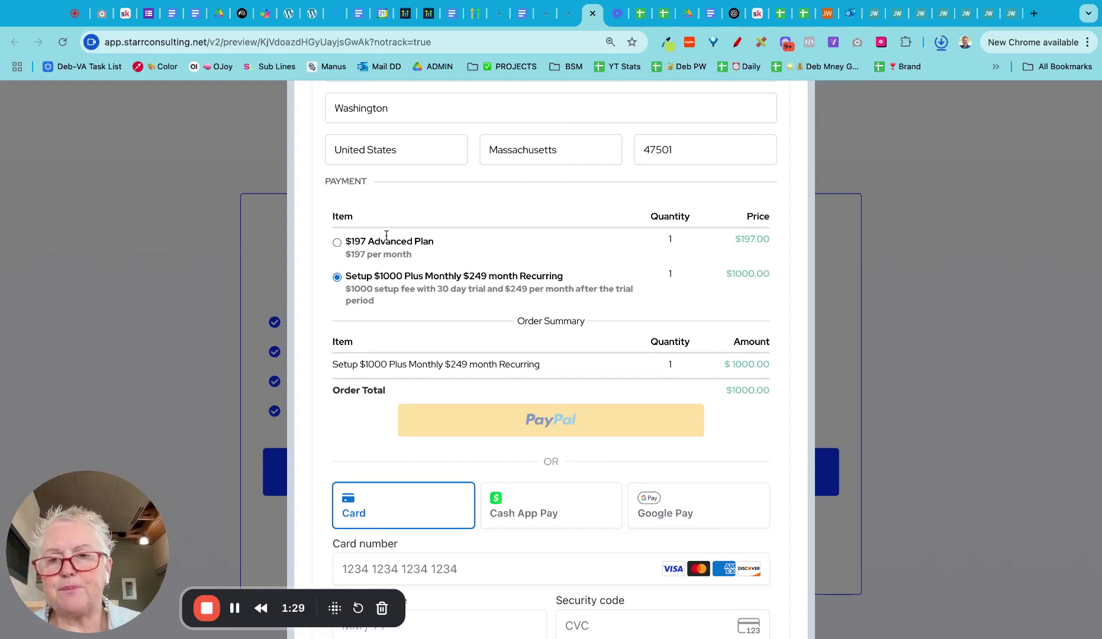
Step: Highlight the $197 Advanced Plan name, the setup plan name and the 30-day trial/$249 wording
triple_click(347, 240)
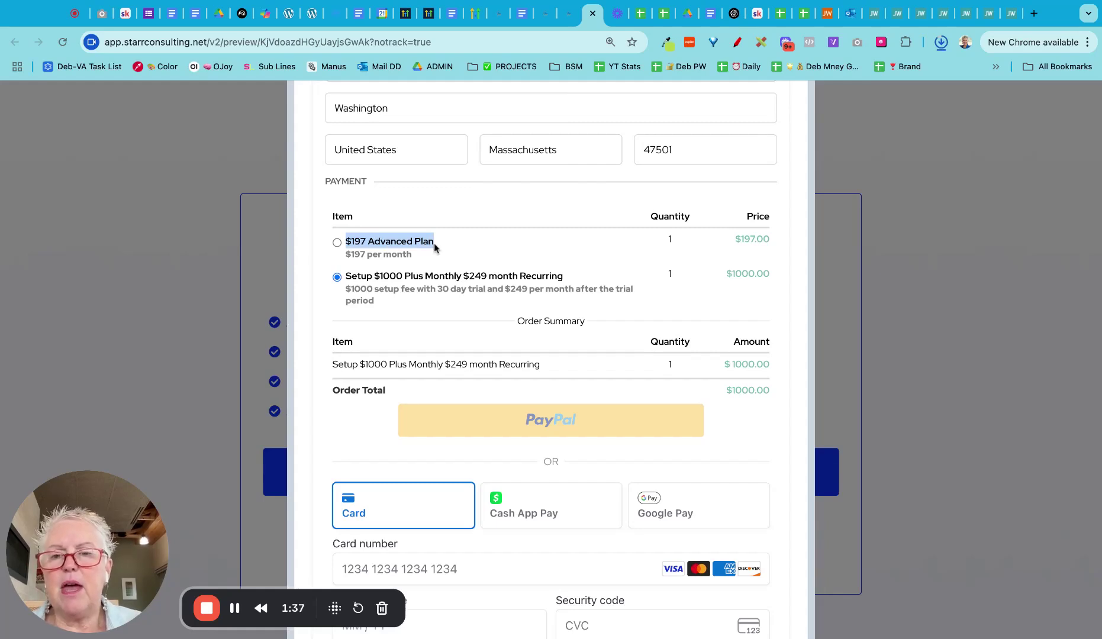
left_click(348, 277)
key("shift+Right")
key("shift+Right")
key("shift+Right")
key("shift+Right")
key("shift+Right")
key("shift+Right")
key("shift+Right")
key("shift+Right")
key("shift+Right")
key("shift+Right")
key("shift+Right")
key("shift+Right")
key("shift+Right")
key("shift+Right")
key("shift+Right")
key("shift+Right")
key("shift+Right")
key("shift+Right")
key("shift+Right")
key("shift+Right")
key("shift+Right")
key("shift+Right")
key("shift+Right")
key("shift+Right")
key("shift+Right")
key("shift+Right")
key("shift+Right")
key("shift+Right")
key("shift+Right")
key("shift+Right")
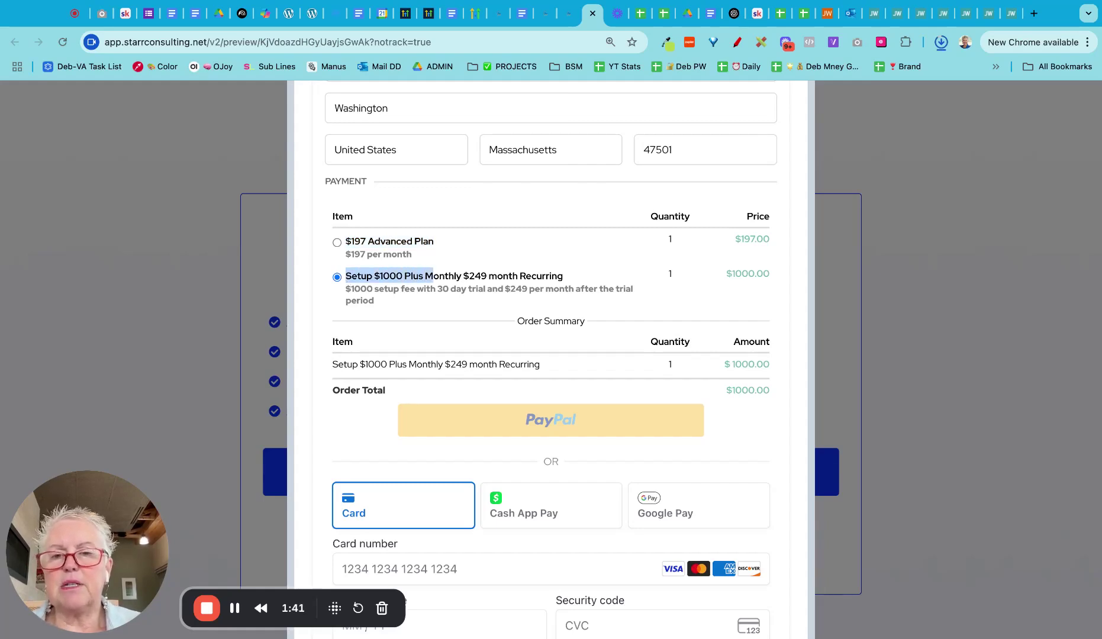
key("shift+Right")
key("shift+Right")
key("shift+Right")
key("shift+Right")
key("shift+Right")
key("shift+Right")
key("shift+Right")
key("shift+Right")
key("shift+Right")
key("shift+Right")
key("shift+Right")
key("shift+Right")
key("shift+Right")
key("shift+Right")
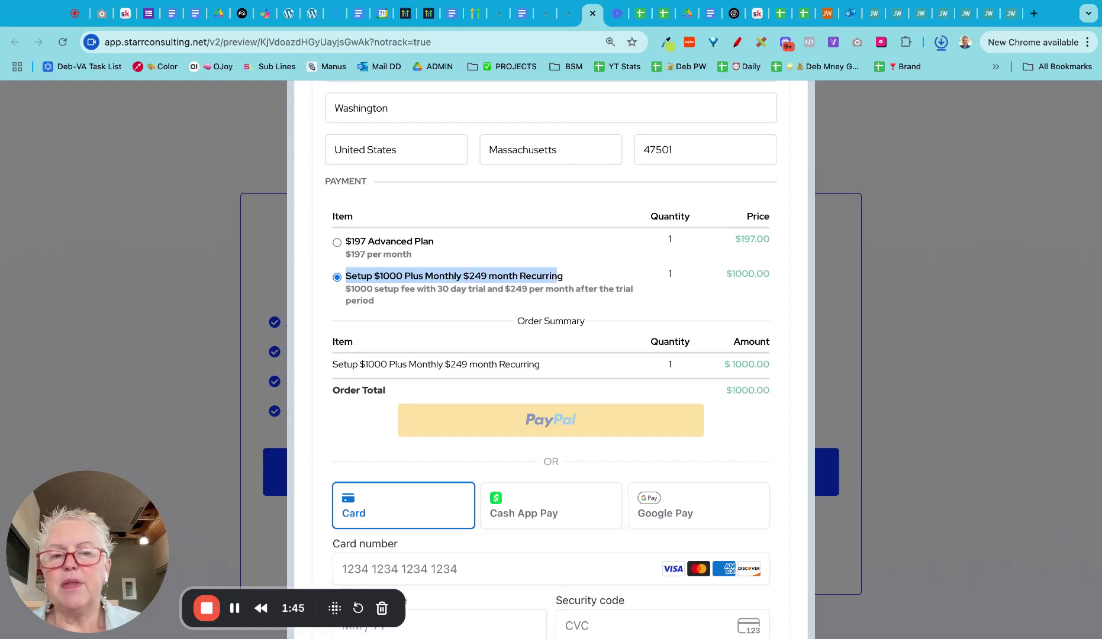
left_click(487, 273)
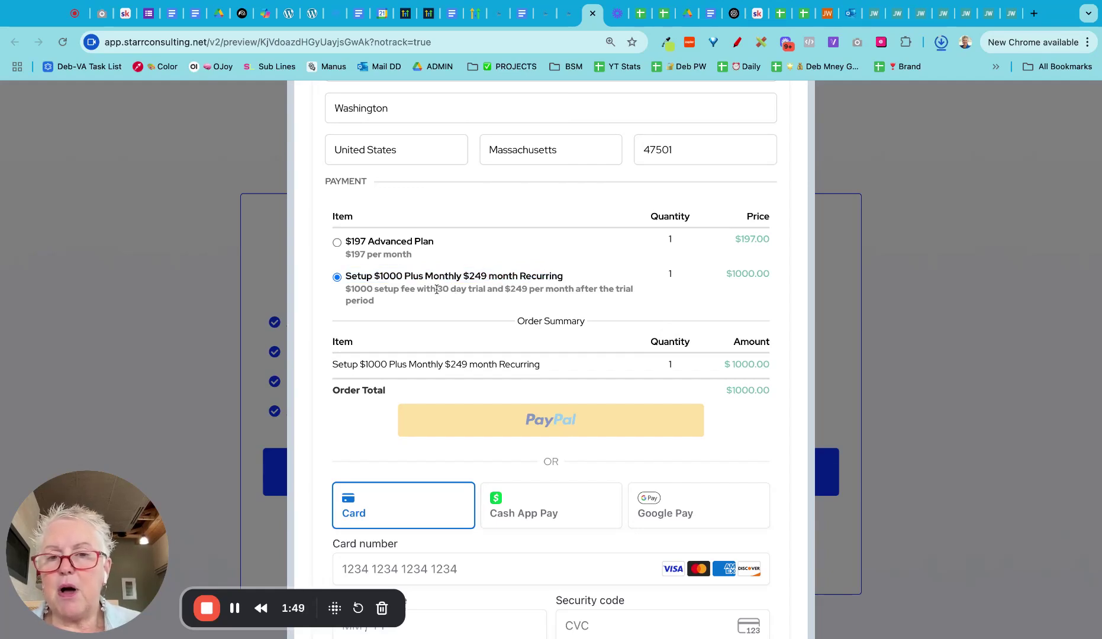
left_click_drag(437, 288, 528, 289)
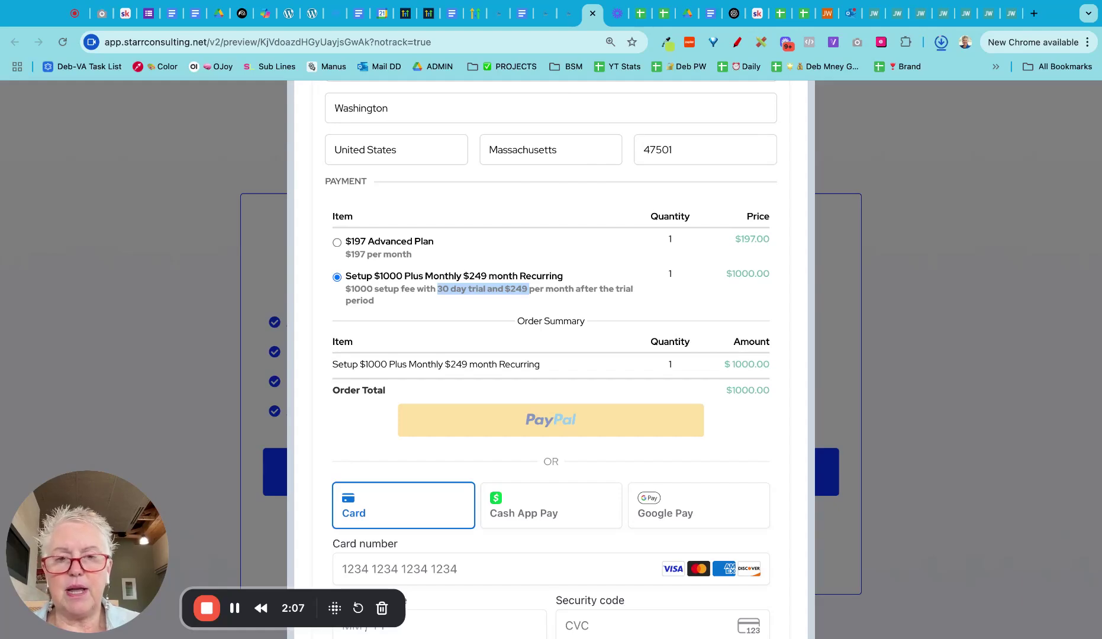
Step: Return to the page builder, scroll to the plan cards and select the Choose Basic button
left_click(570, 23)
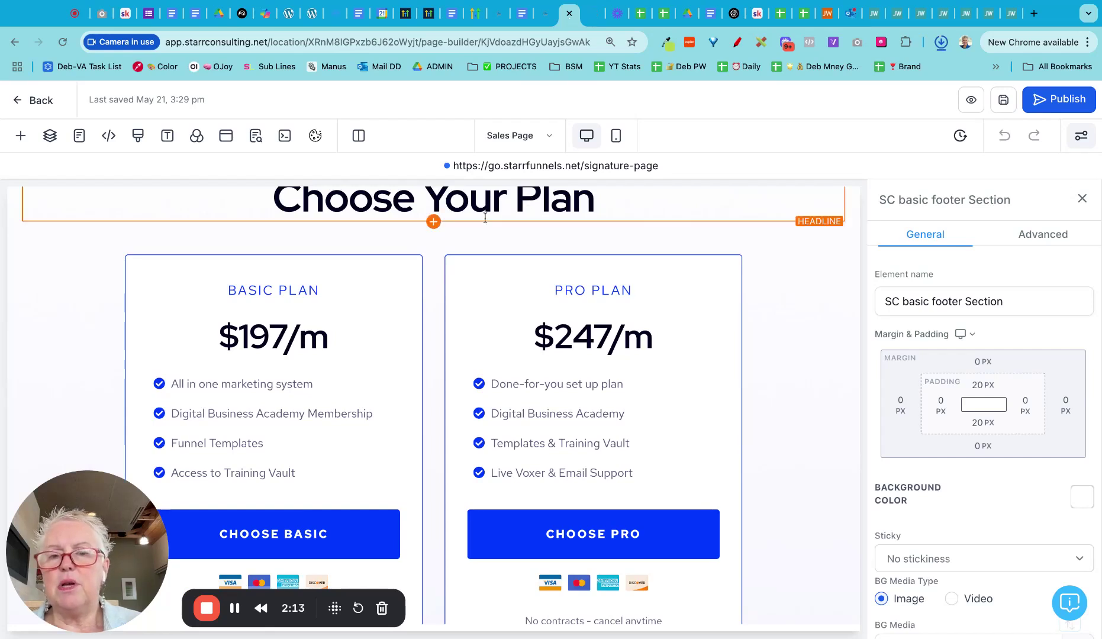
scroll(510, 327, "down", 1)
scroll(510, 327, "down", 1)
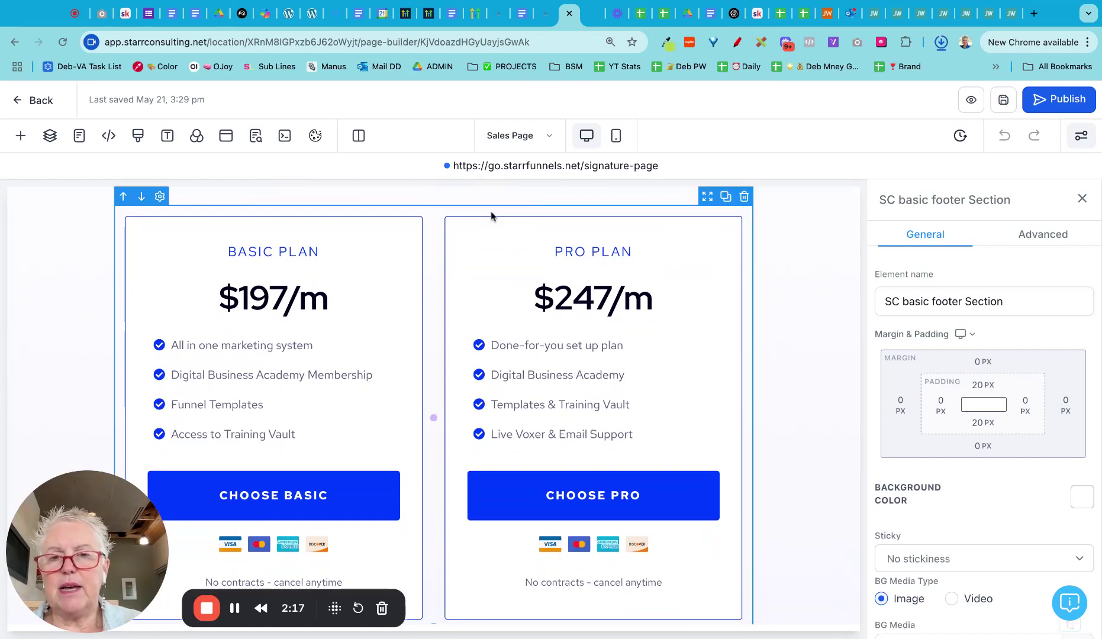
scroll(490, 210, "down", 1)
scroll(490, 211, "up", 1)
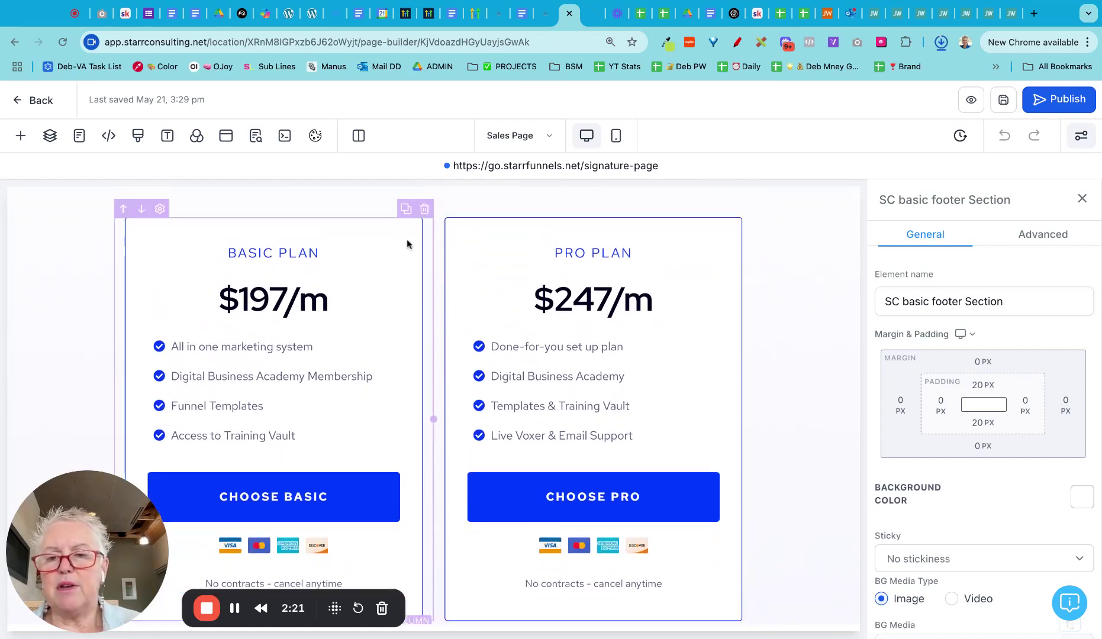
left_click(334, 500)
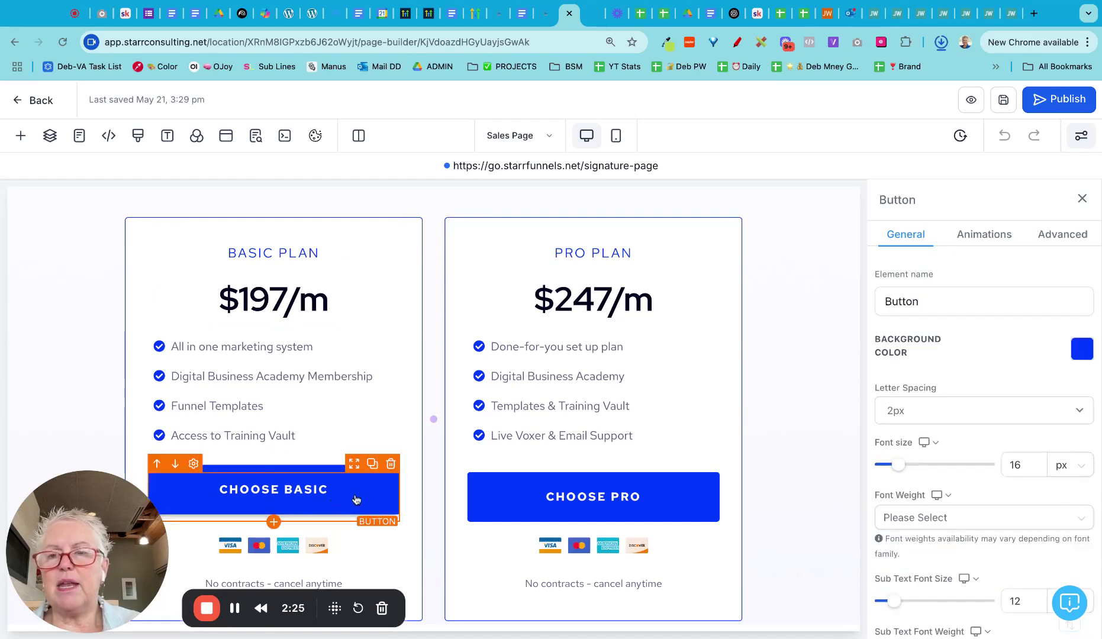
Step: Bring up the Custom Marketing Plans popup and scroll through its One Step Order form
left_click(227, 139)
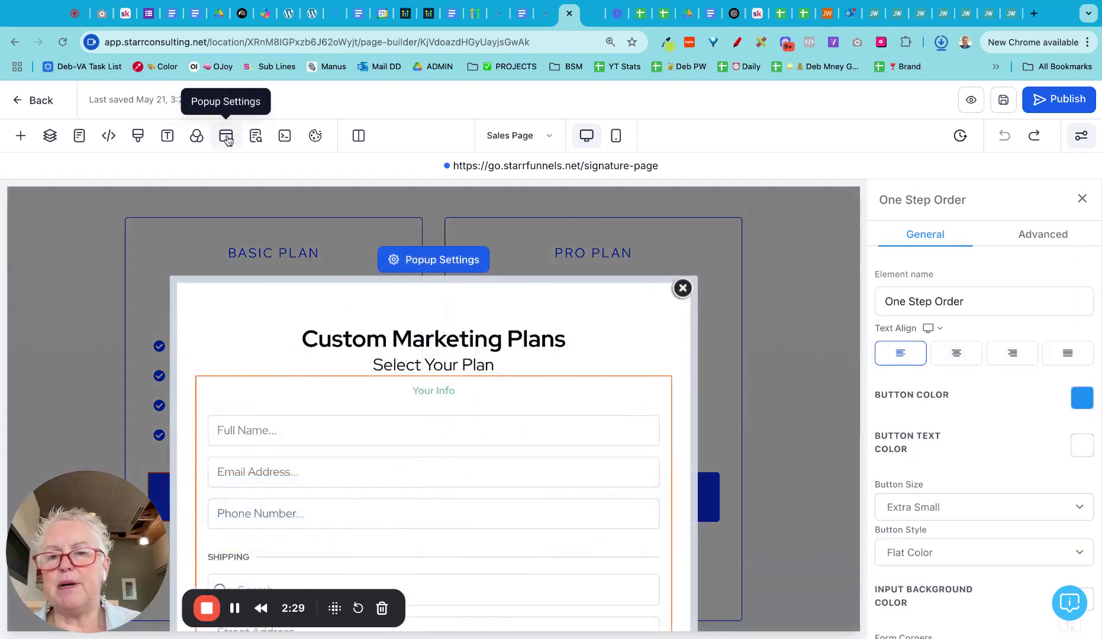
scroll(485, 320, "down", 3)
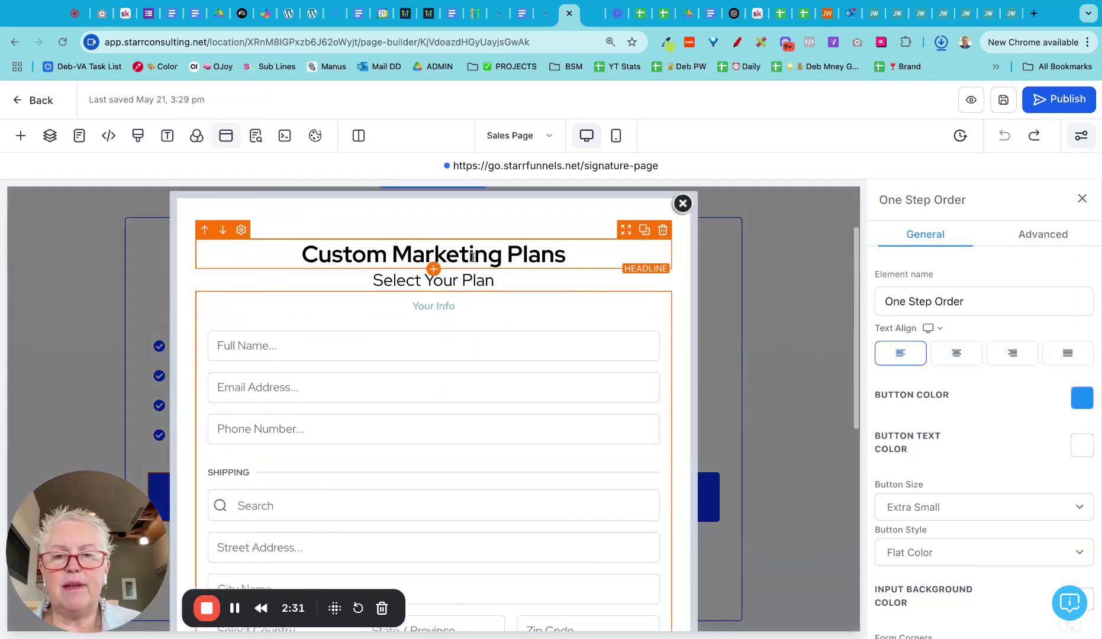
scroll(505, 282, "down", 3)
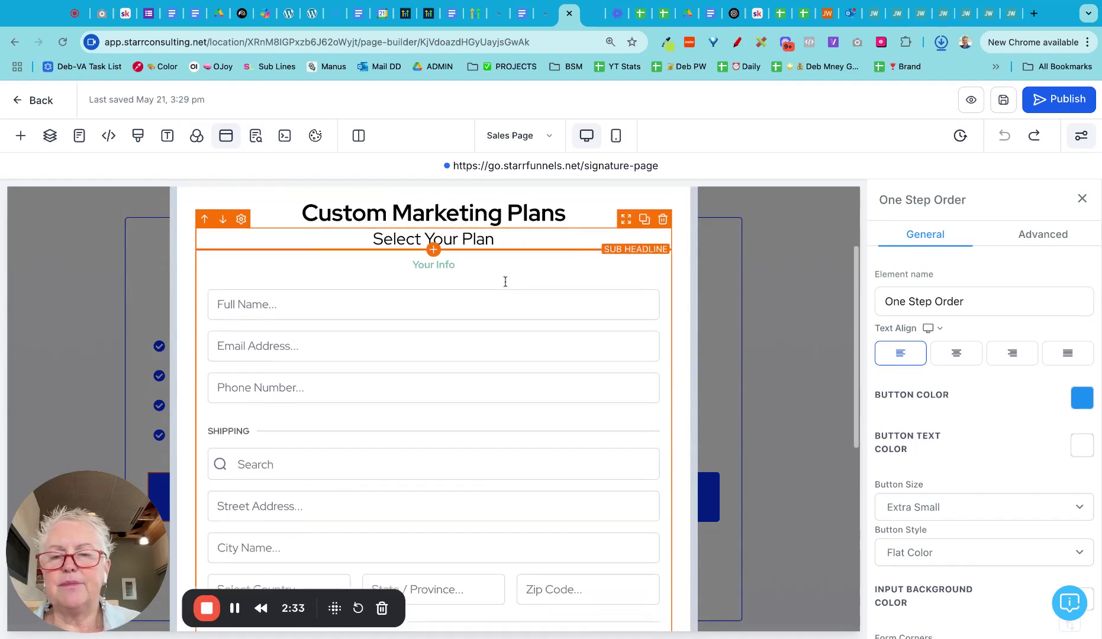
scroll(505, 282, "up", 2)
scroll(433, 355, "up", 3)
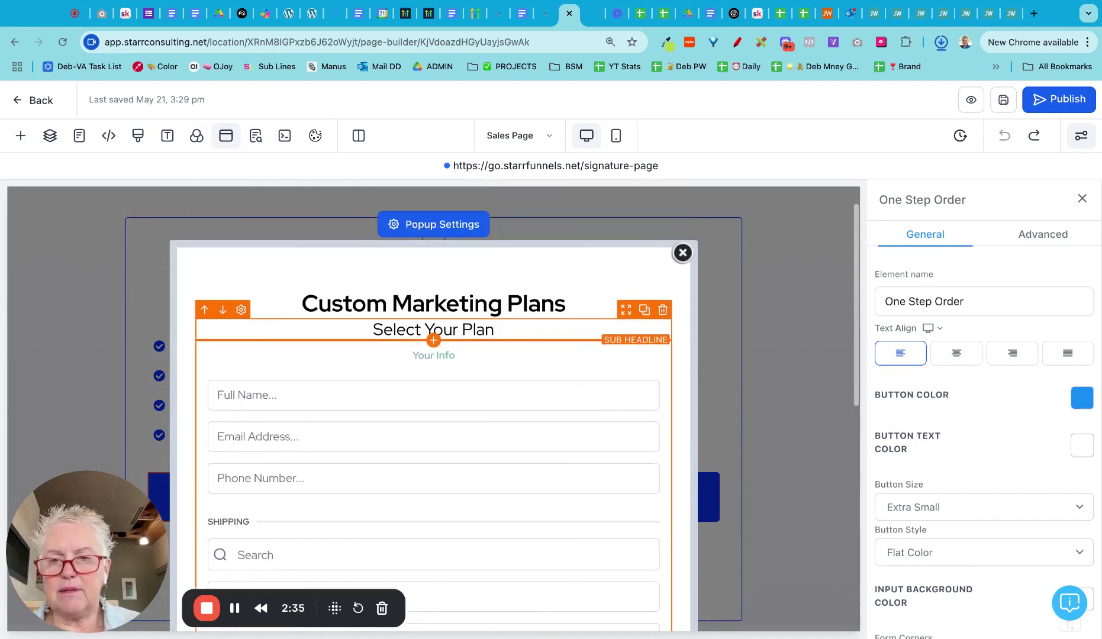
scroll(434, 355, "down", 3)
scroll(531, 341, "down", 2)
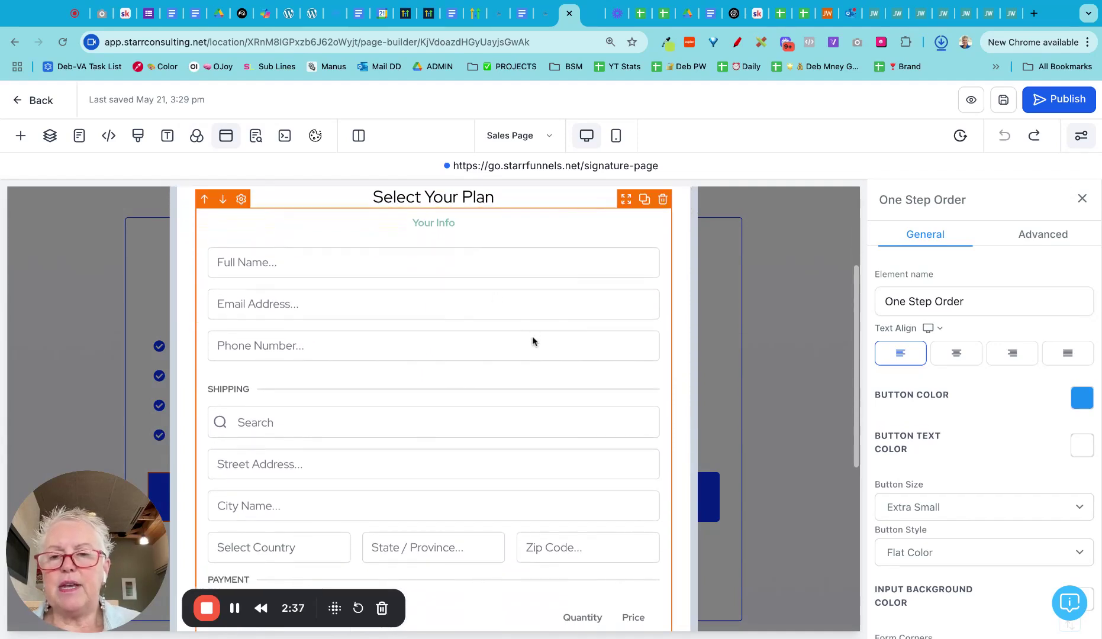
scroll(531, 341, "down", 4)
scroll(532, 337, "down", 8)
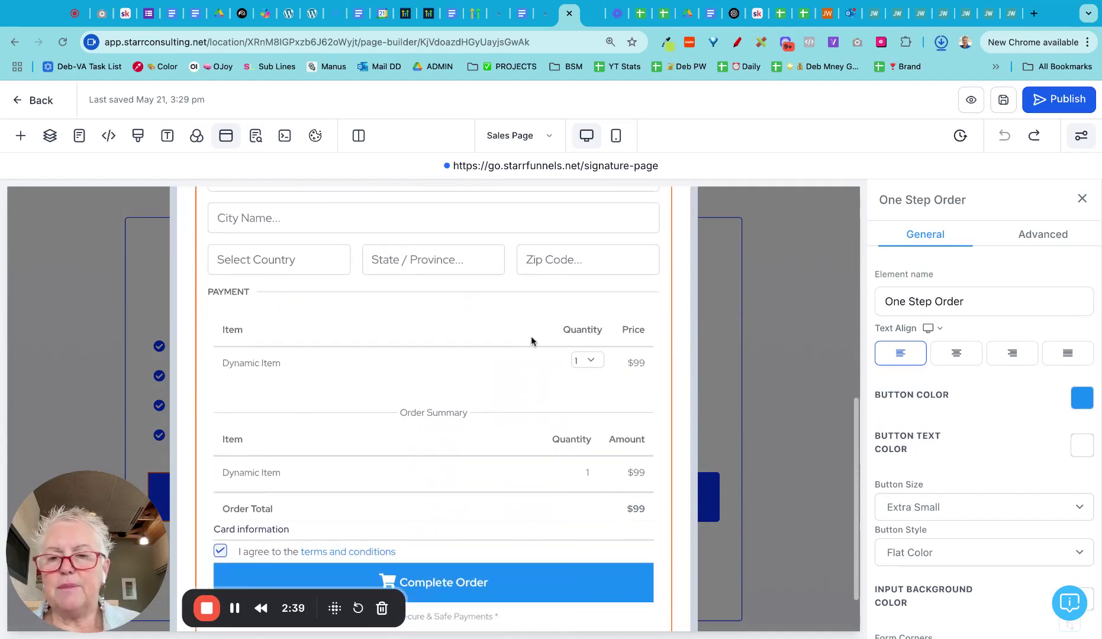
scroll(433, 408, "up", 8)
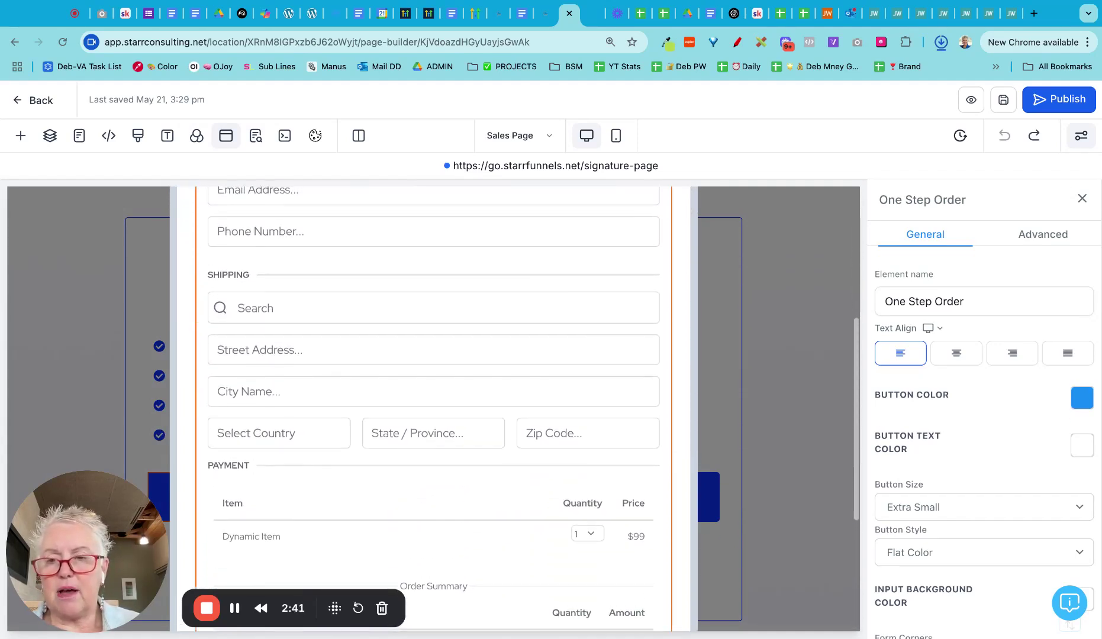
scroll(433, 408, "down", 1)
scroll(433, 408, "up", 7)
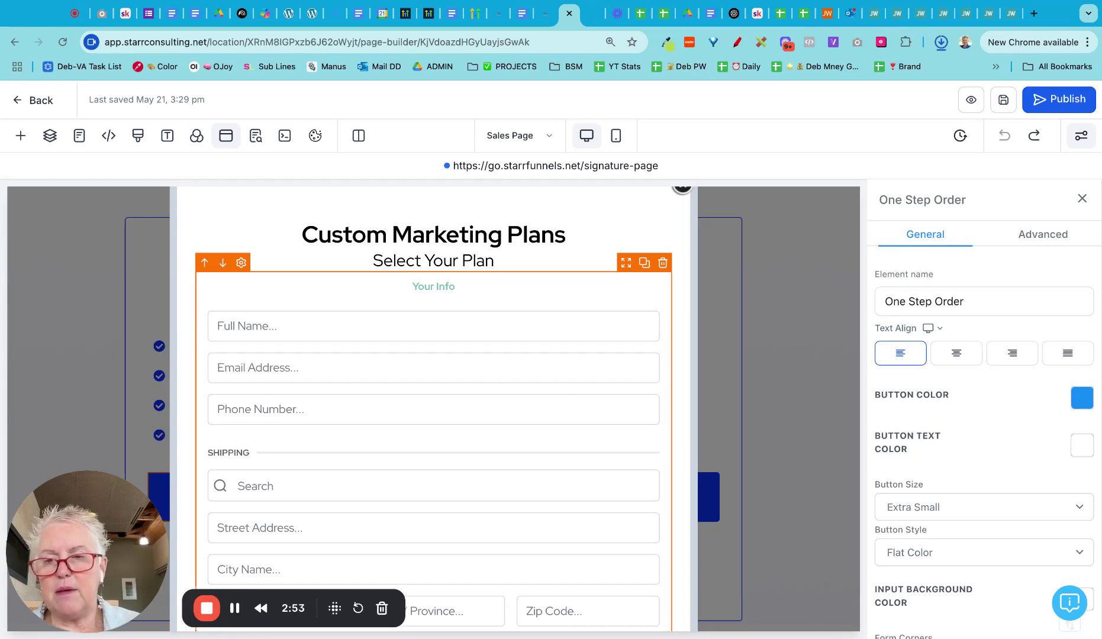
Step: Finish reviewing the order form and exit to The Signature Offer Map funnel's Steps page
scroll(433, 409, "down", 5)
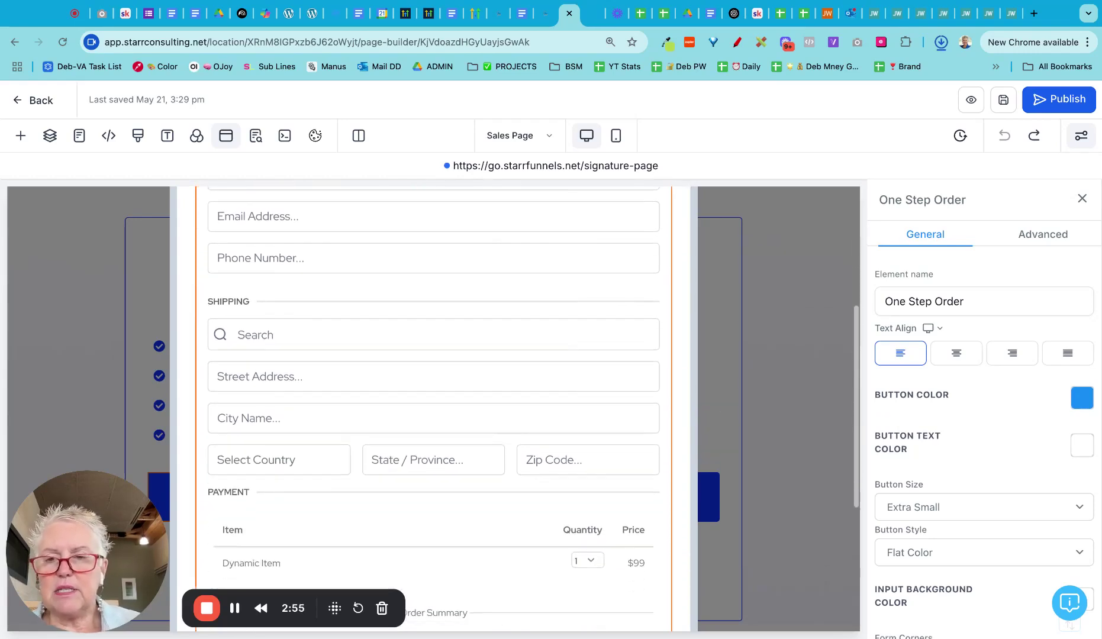
scroll(433, 409, "down", 7)
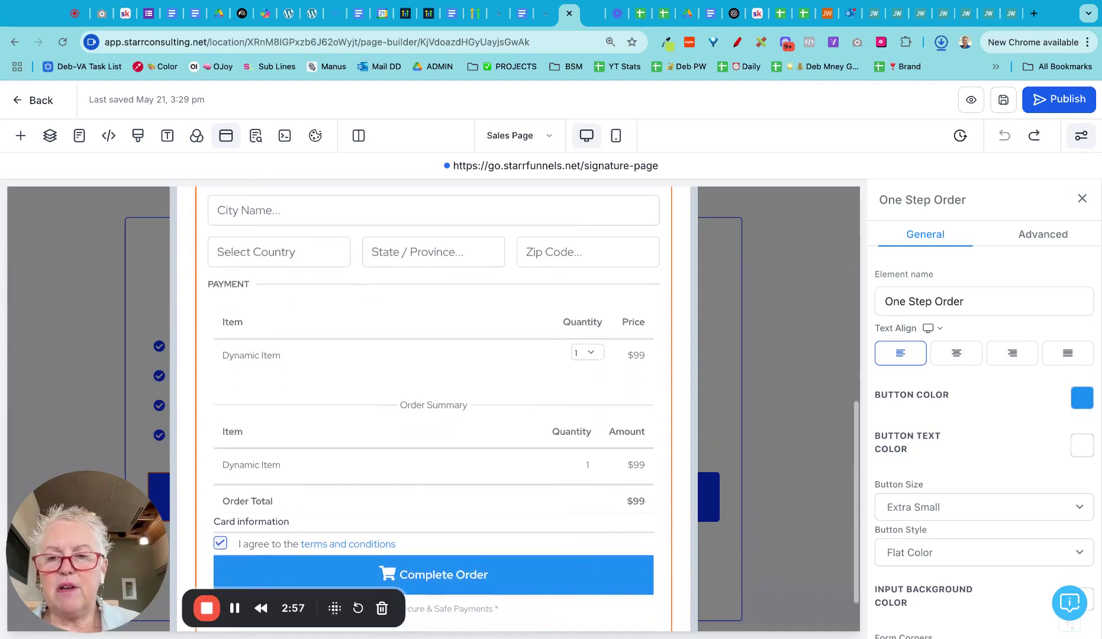
scroll(433, 408, "down", 2)
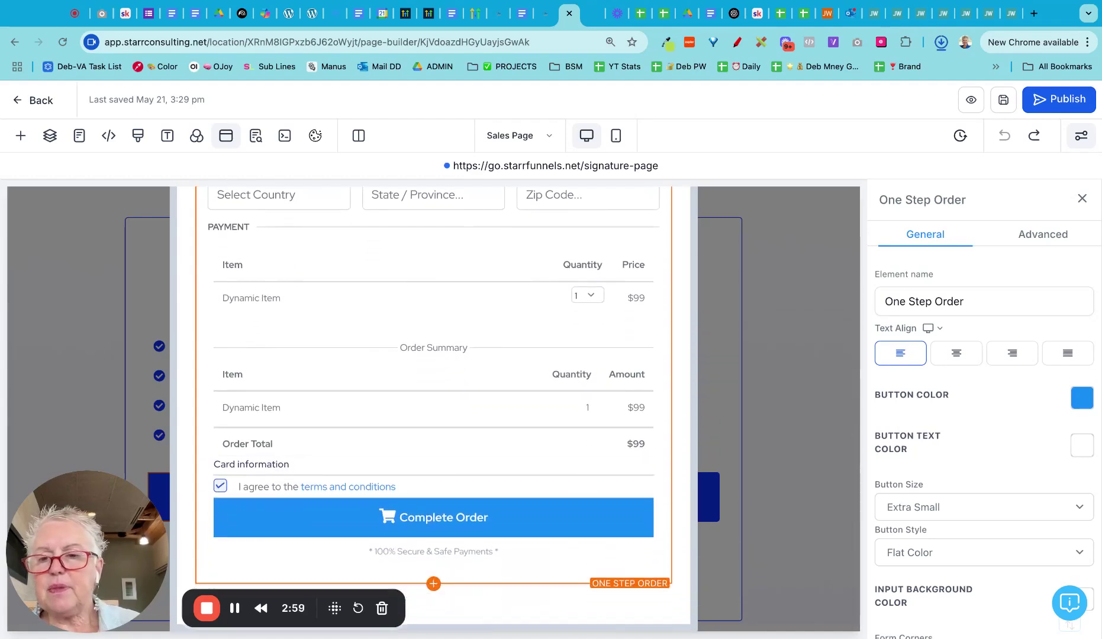
scroll(452, 378, "up", 15)
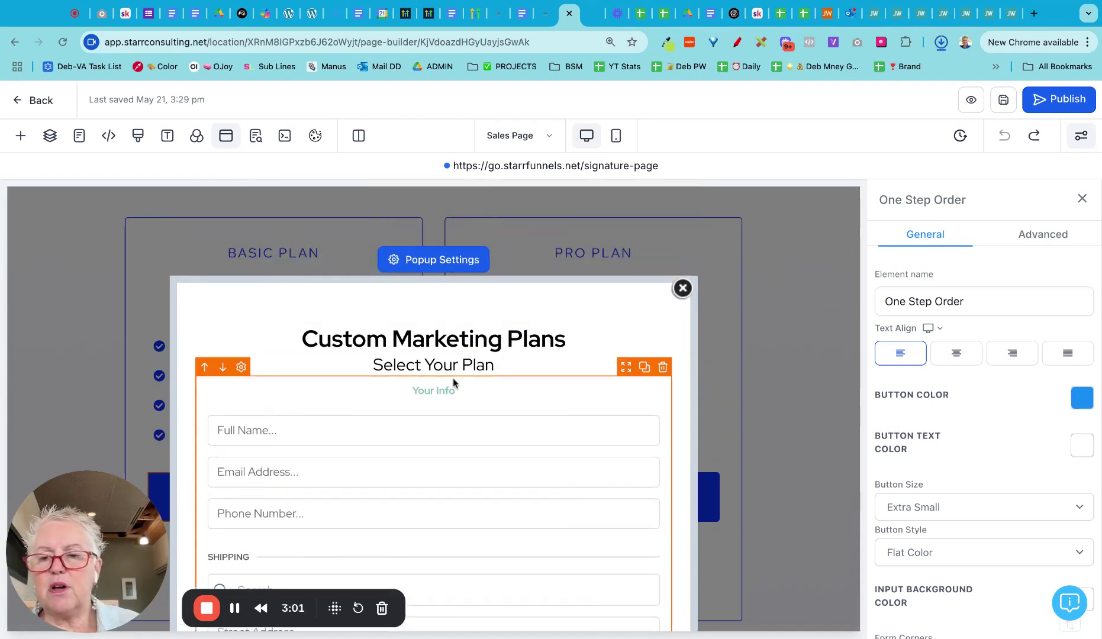
left_click(21, 102)
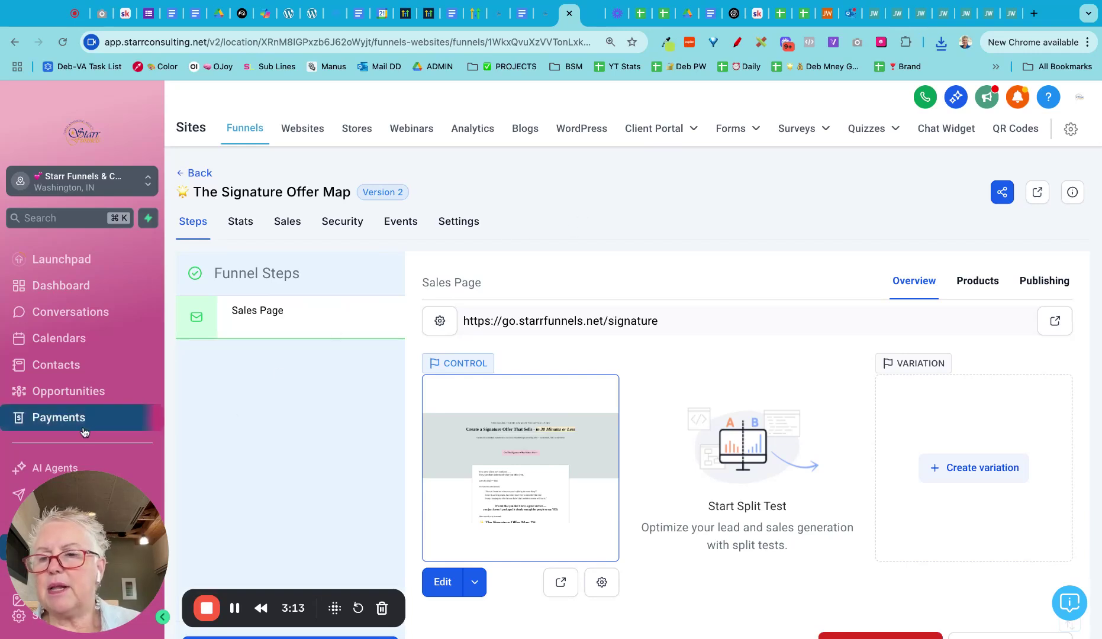
Step: Go to Payments and open the full Products list
left_click(82, 424)
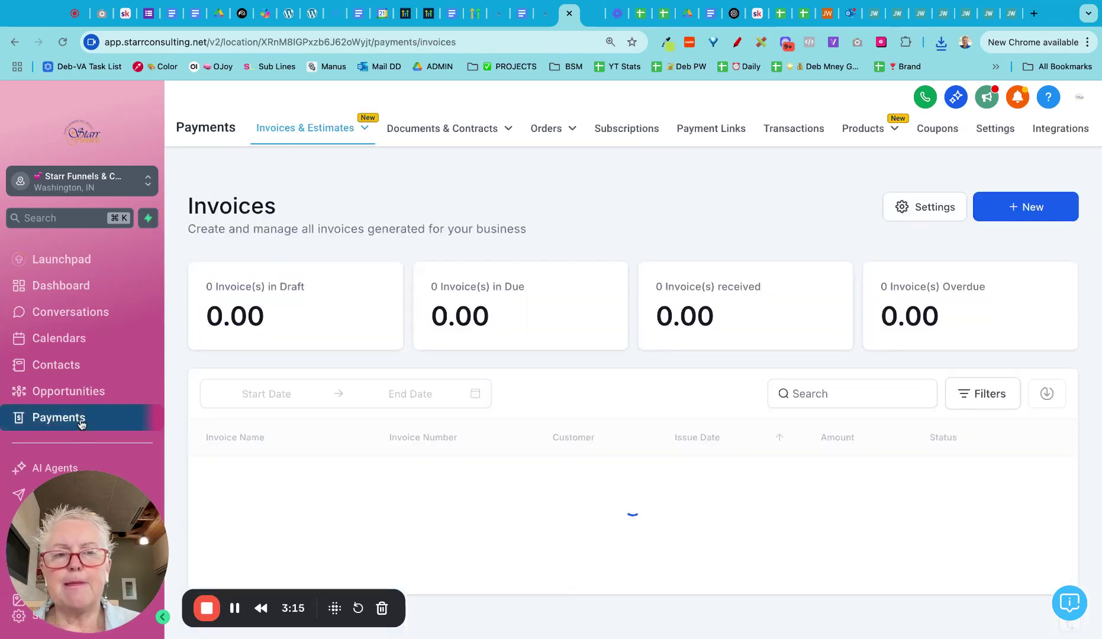
mouse_move(860, 131)
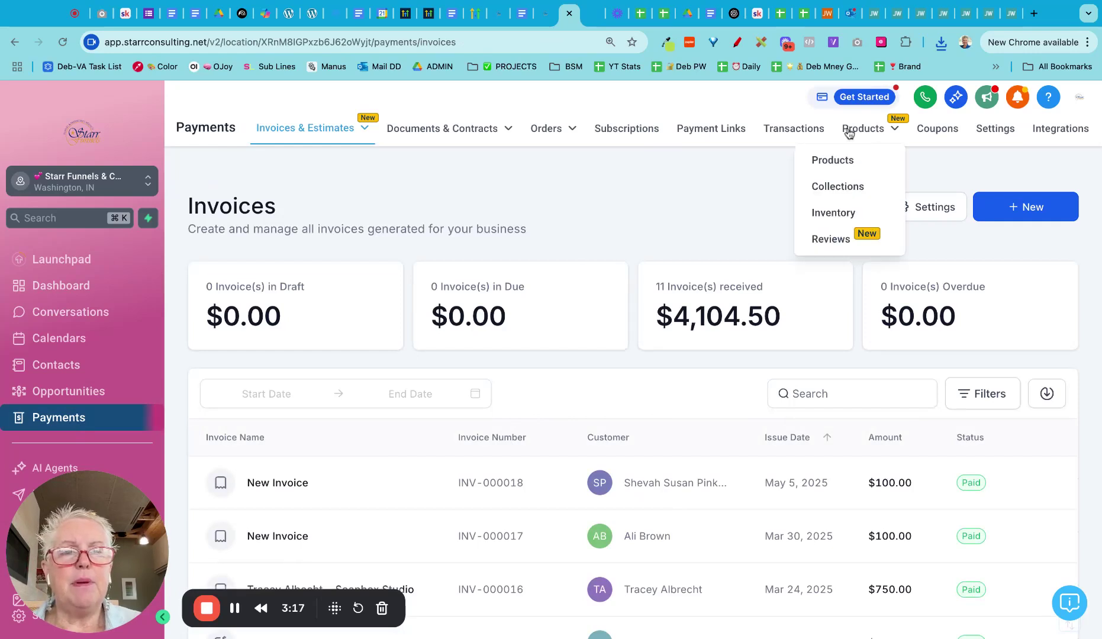
left_click(832, 165)
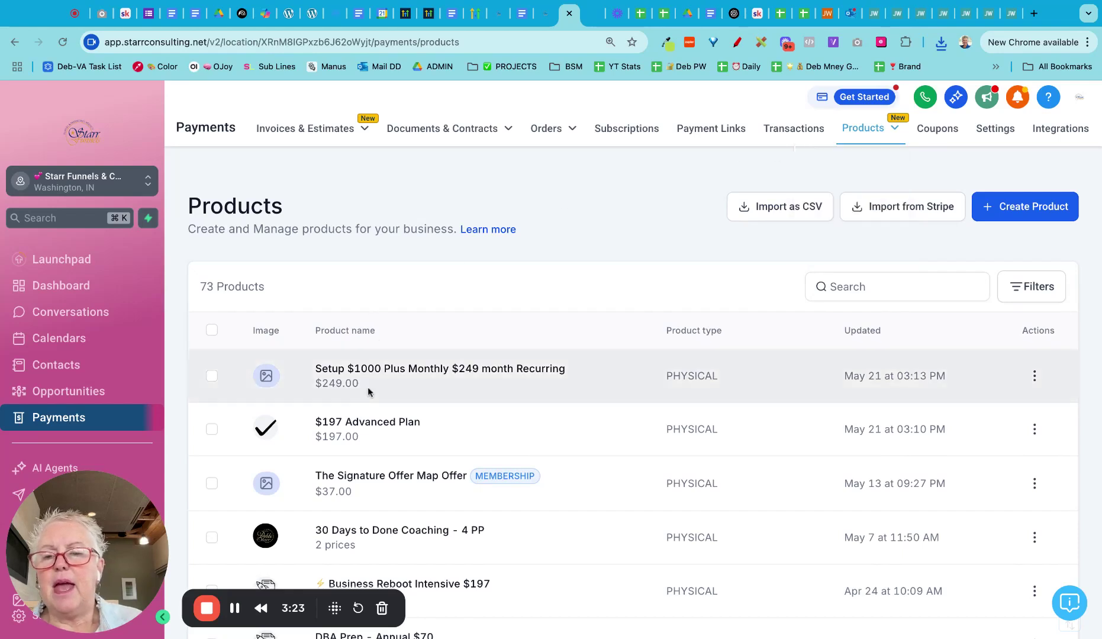
Step: Open the $197 Advanced Plan product and scroll down to its Prices
left_click(356, 430)
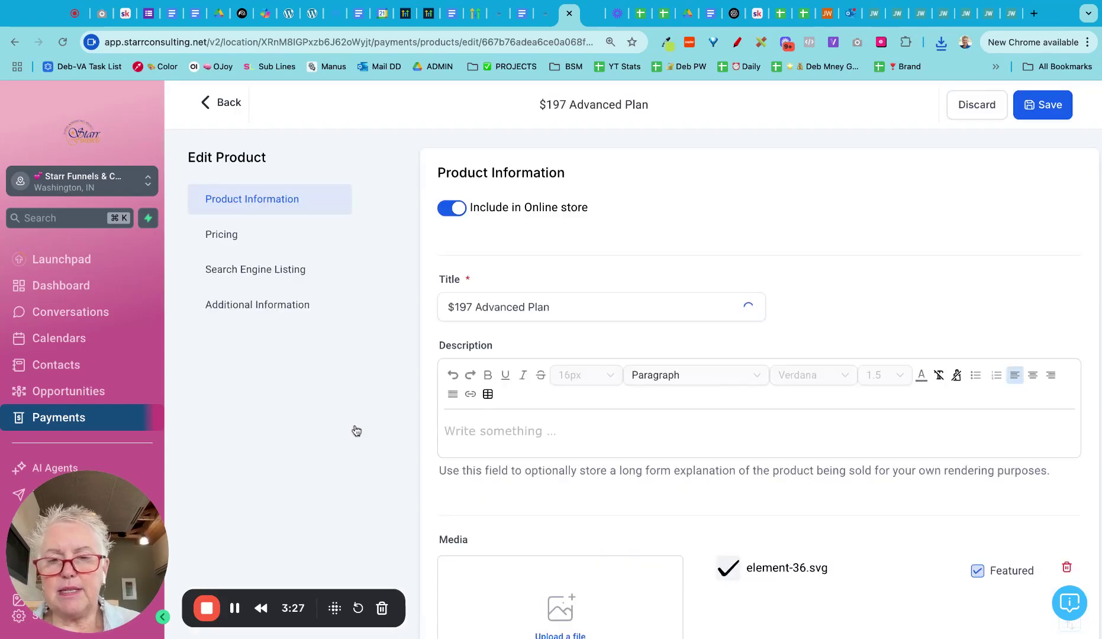
scroll(696, 352, "down", 5)
scroll(696, 352, "down", 11)
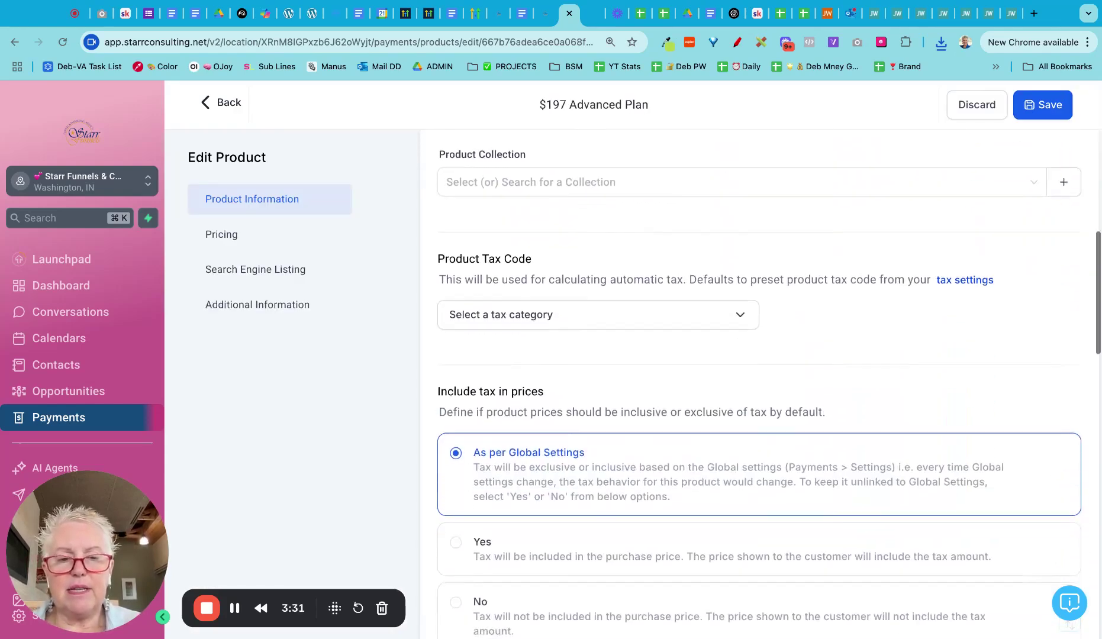
scroll(696, 352, "down", 4)
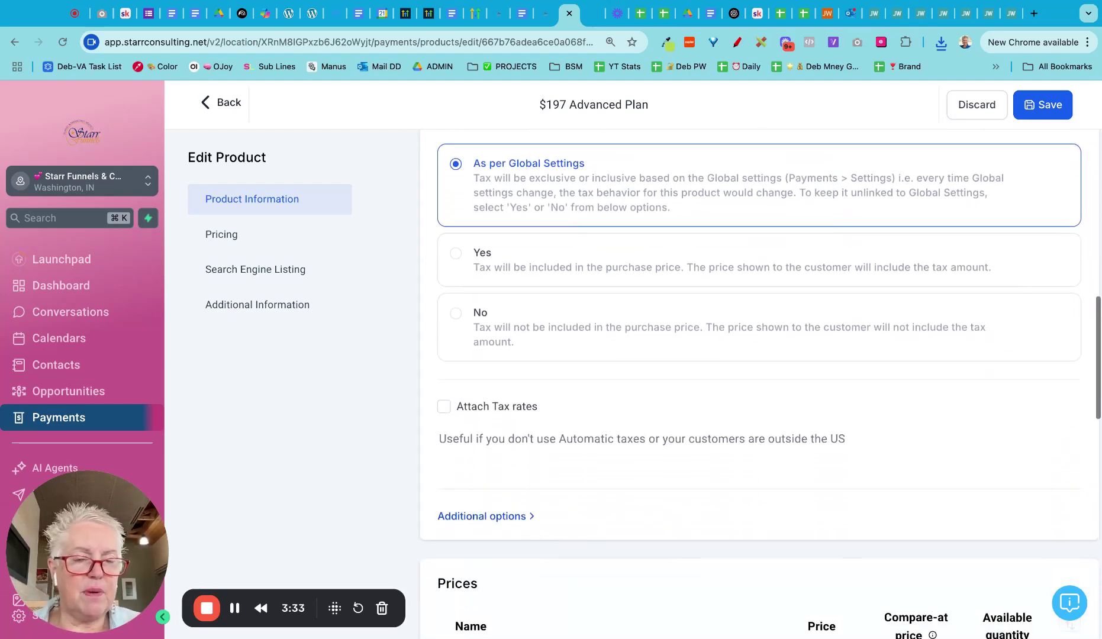
scroll(697, 352, "down", 2)
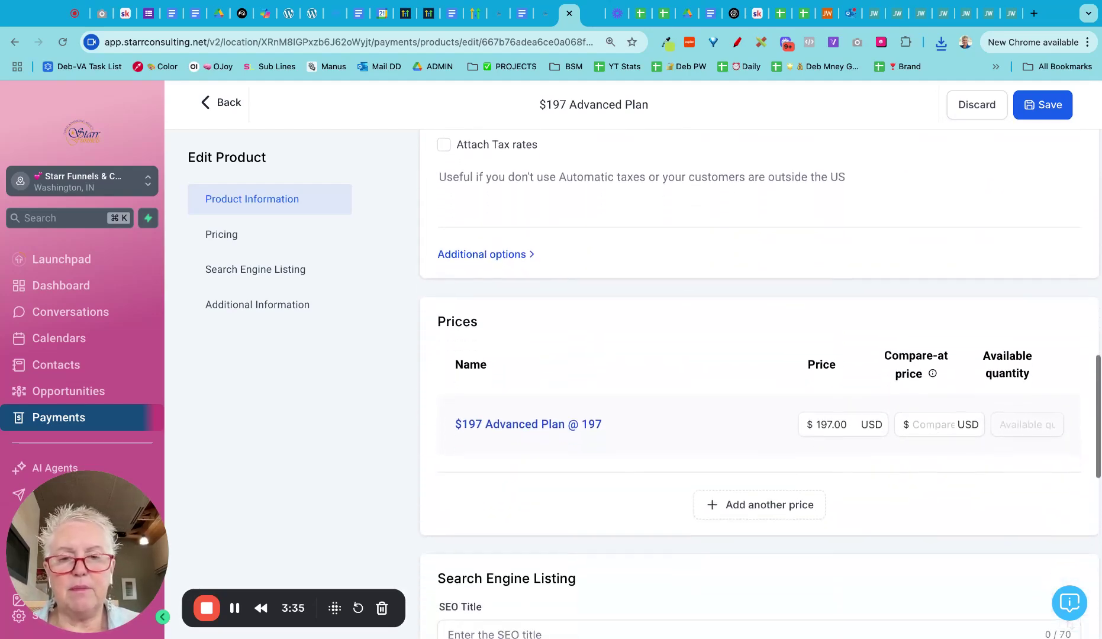
scroll(697, 352, "down", 2)
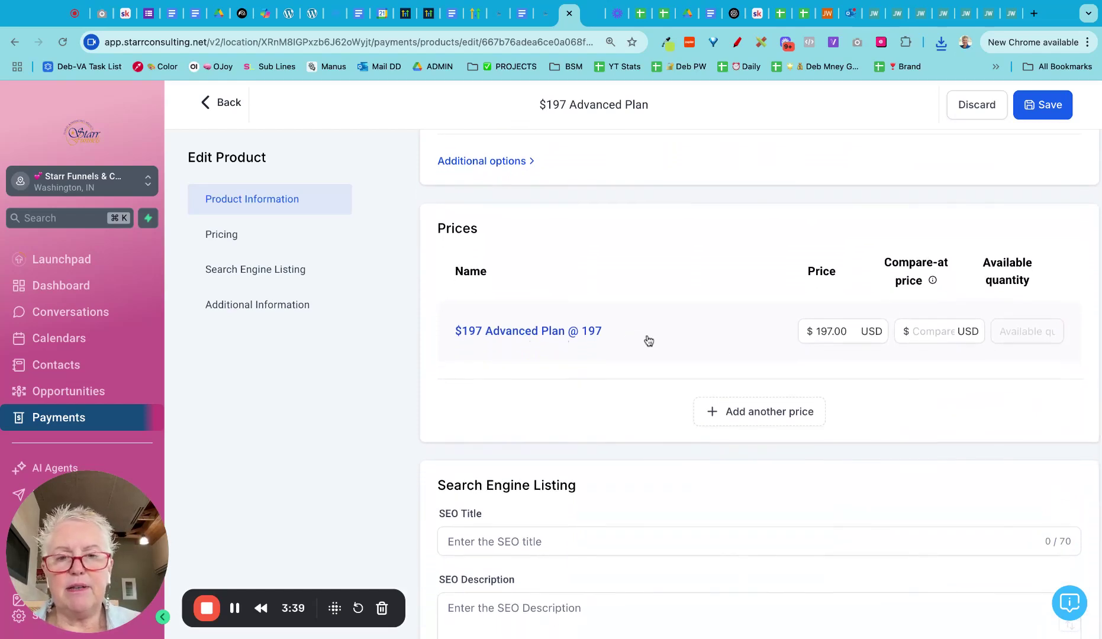
Step: Check the $197 Advanced Plan @ 197 price is recurring monthly at $197.00, then return
left_click(590, 331)
scroll(593, 336, "down", 5)
left_click(827, 353)
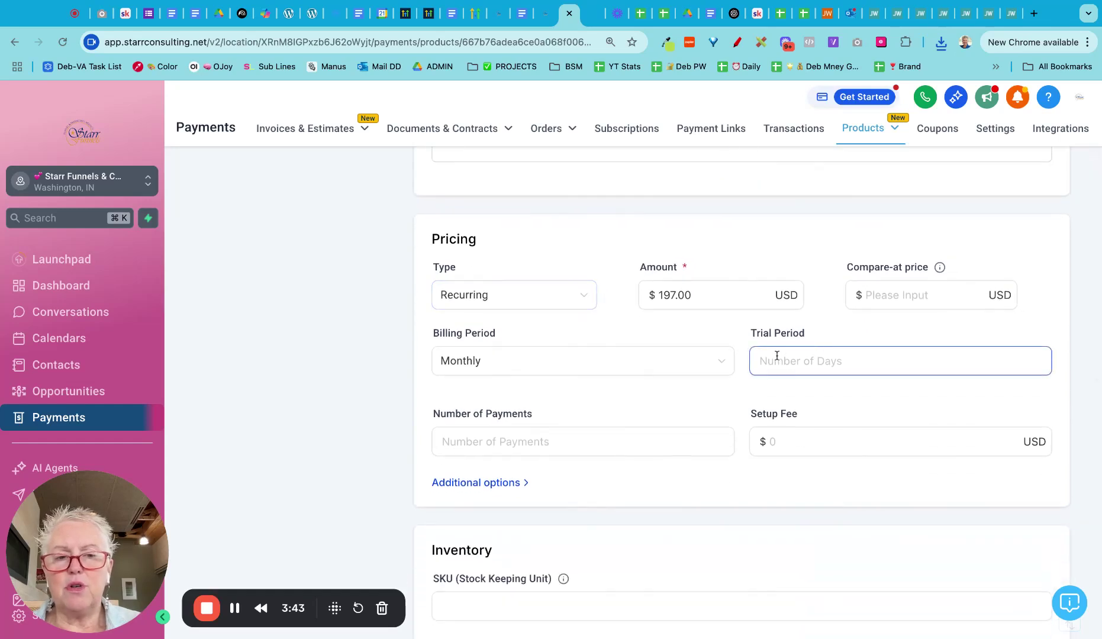
left_click(683, 295)
left_click(728, 441)
left_click(769, 443)
left_click(695, 307)
scroll(695, 307, "down", 3)
scroll(695, 303, "up", 7)
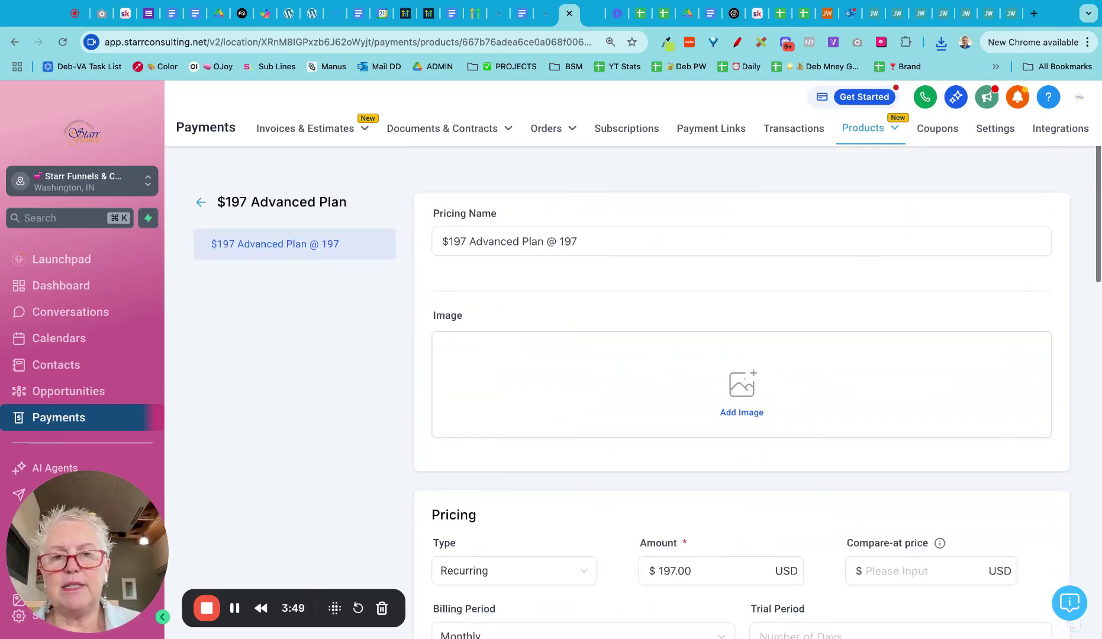
left_click(201, 204)
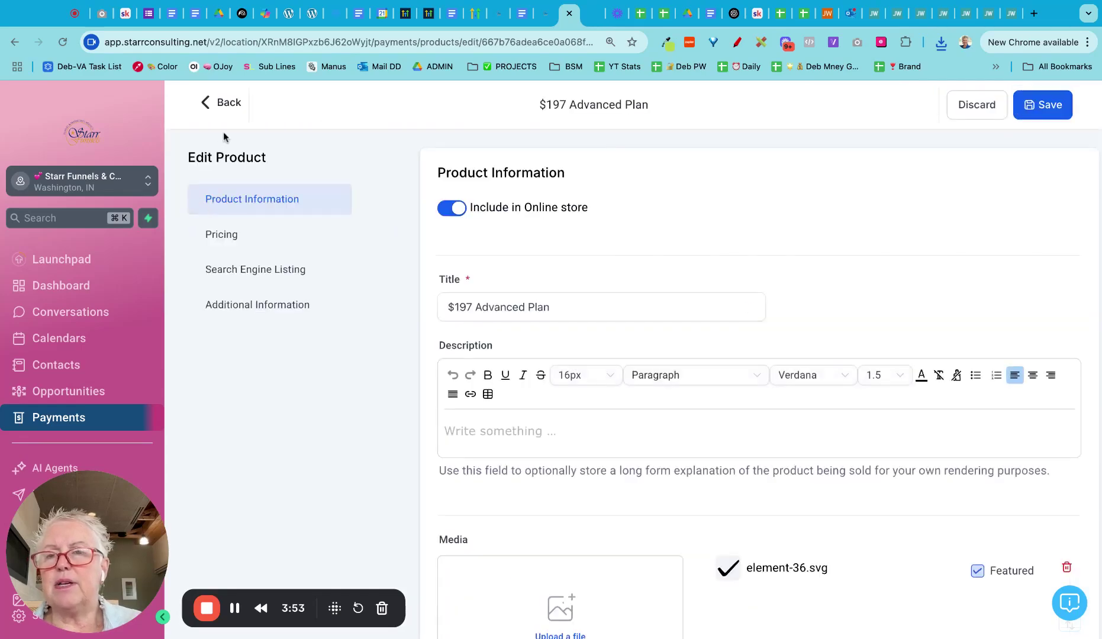
Step: Back in the products list, open Setup $1000 Plus Monthly and scroll to its Prices
left_click(206, 112)
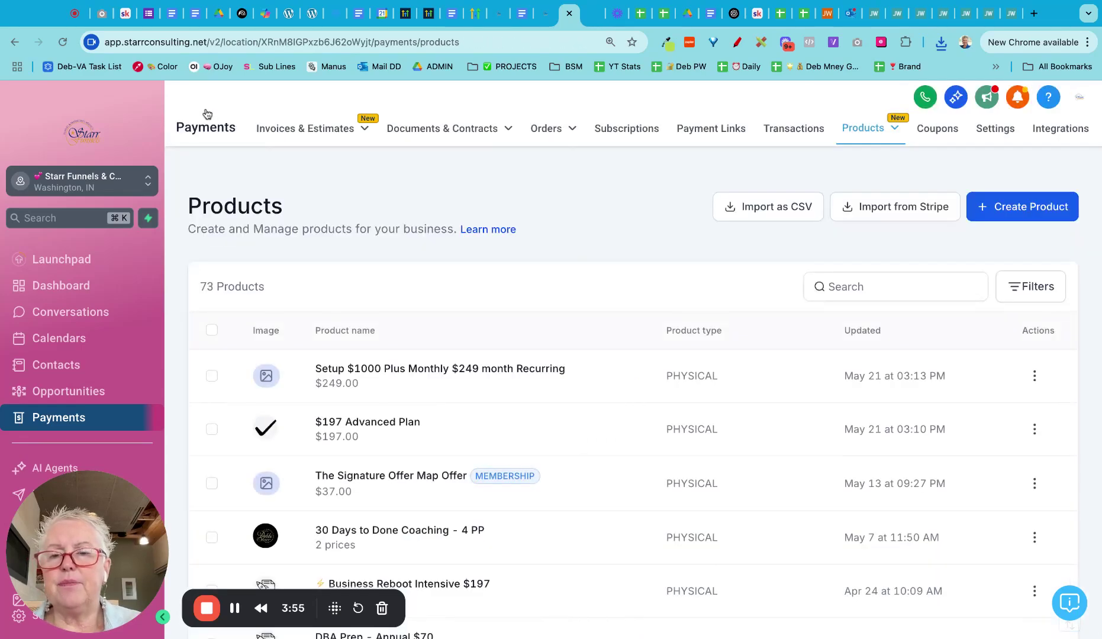
left_click(364, 373)
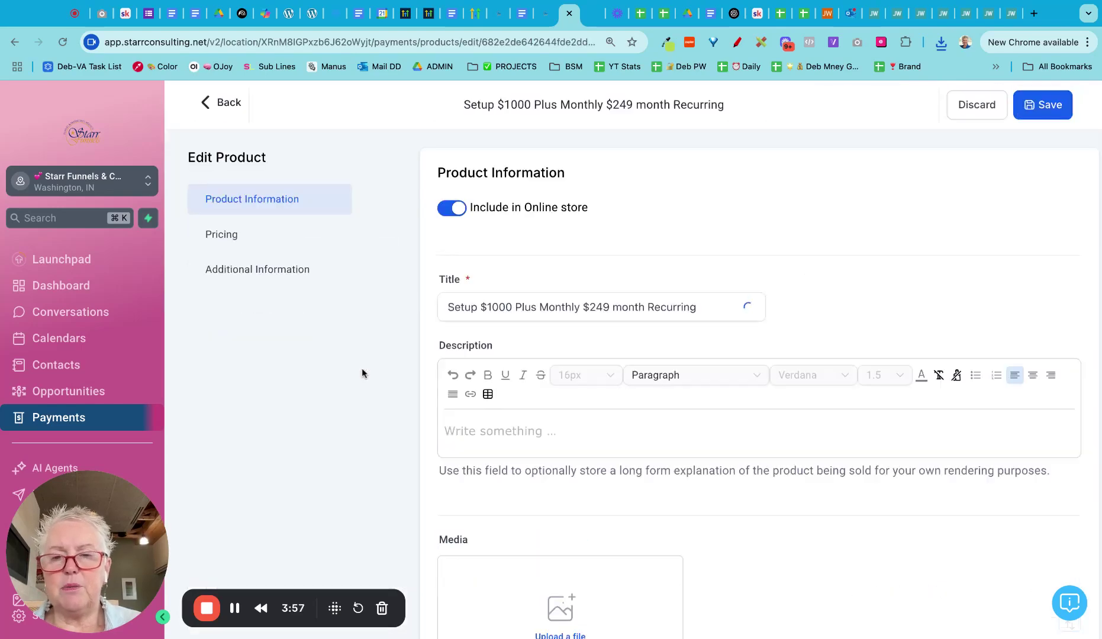
scroll(762, 265, "down", 1)
left_click(698, 245)
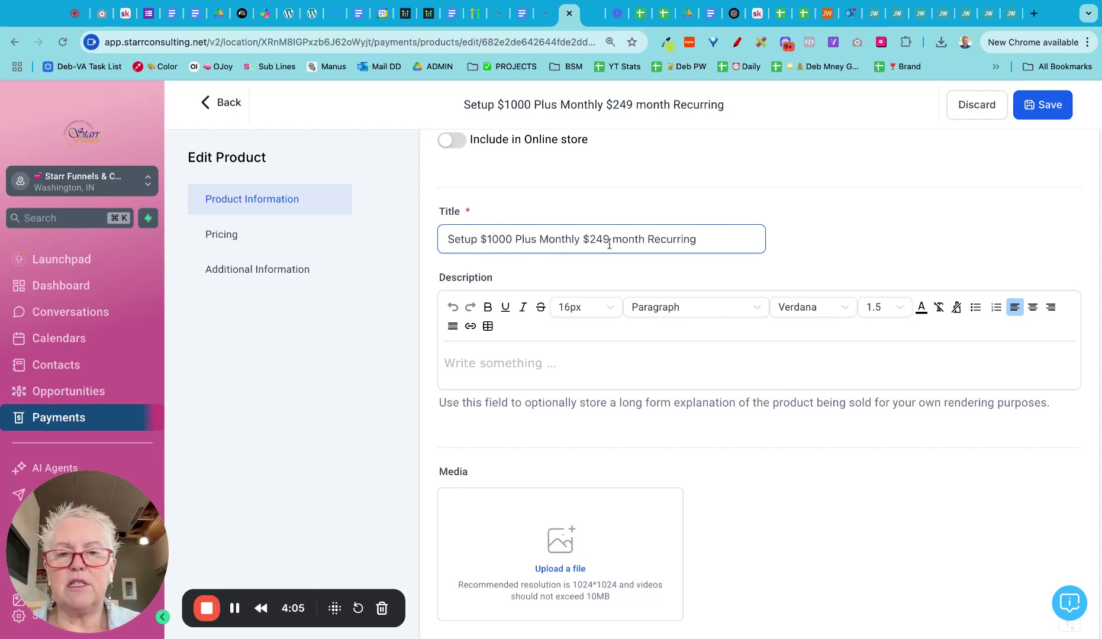
scroll(654, 239, "down", 5)
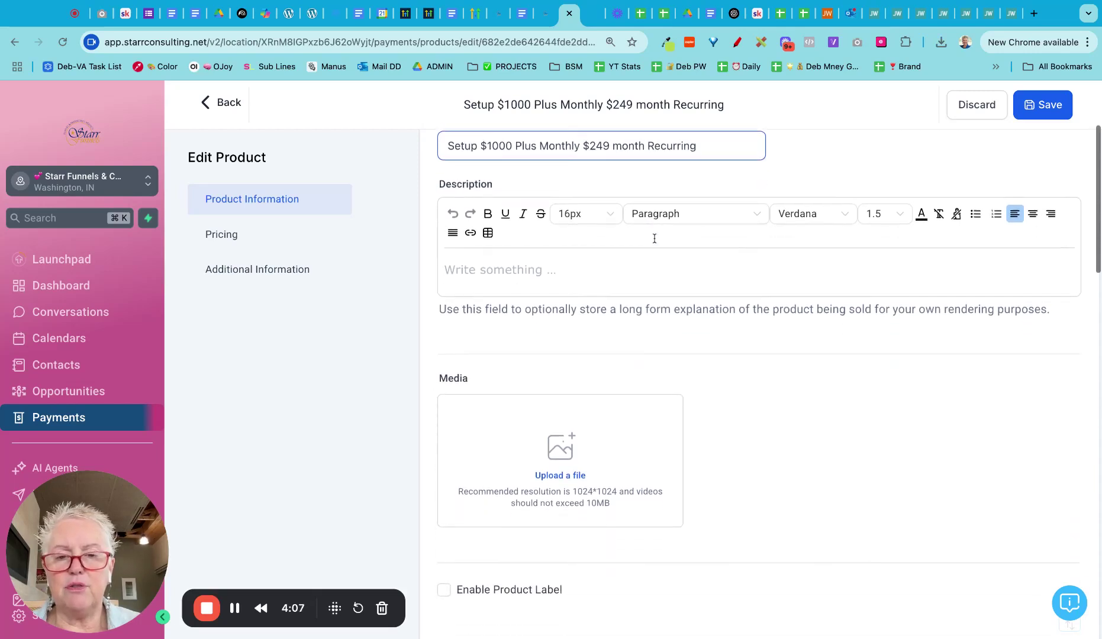
scroll(763, 390, "down", 8)
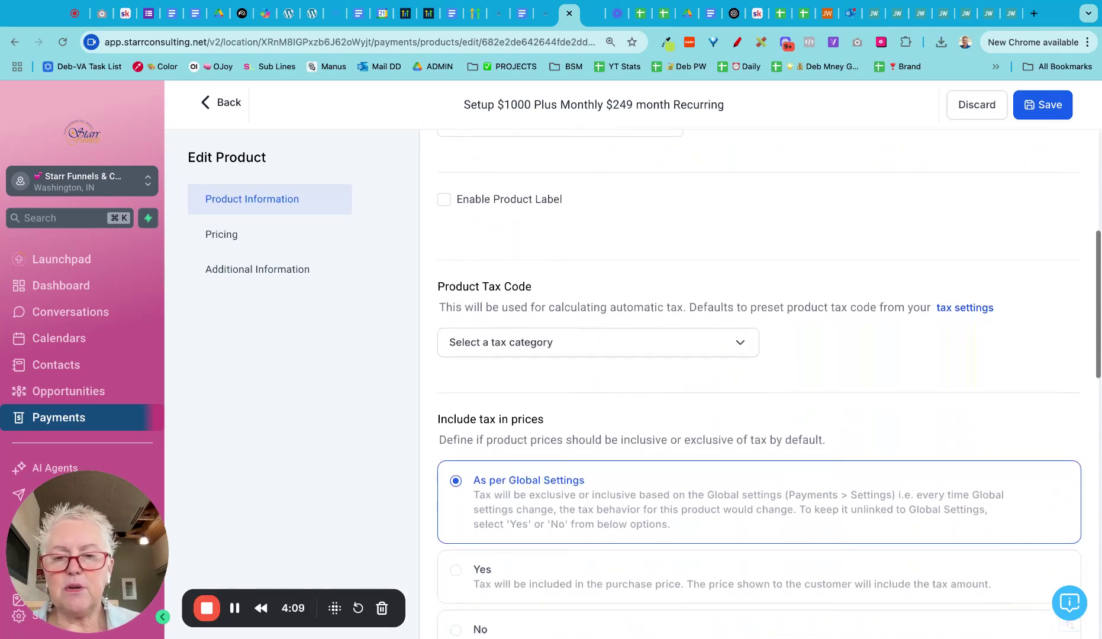
scroll(571, 415, "down", 4)
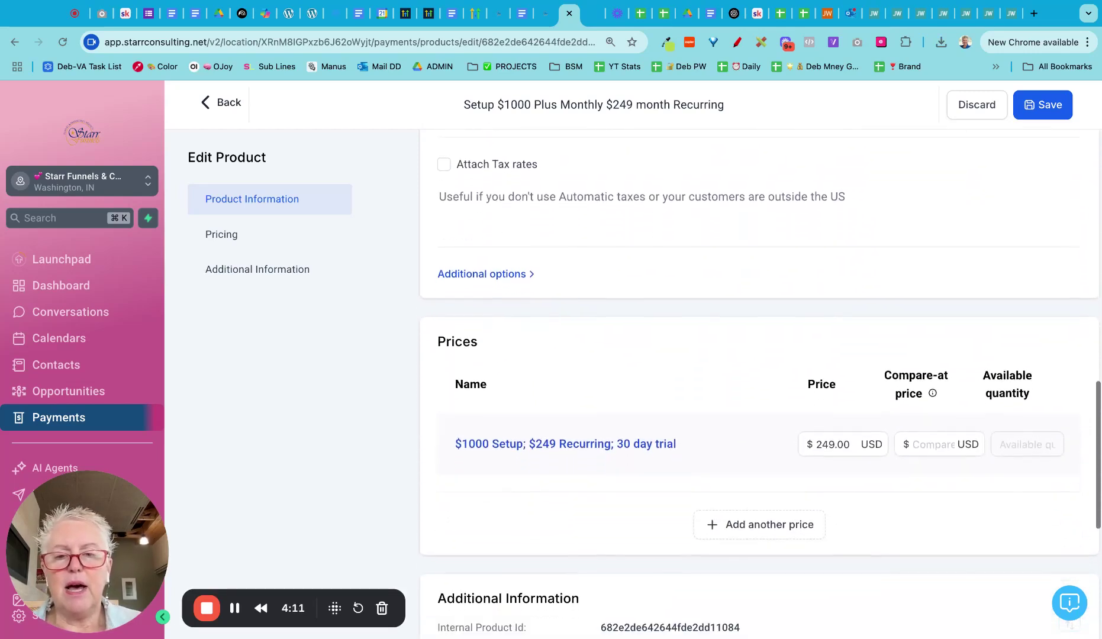
Step: Open the $1000 Setup; $249 Recurring; 30 day trial price, verify the $1000.00 setup fee, and save
left_click(573, 409)
scroll(573, 410, "down", 3)
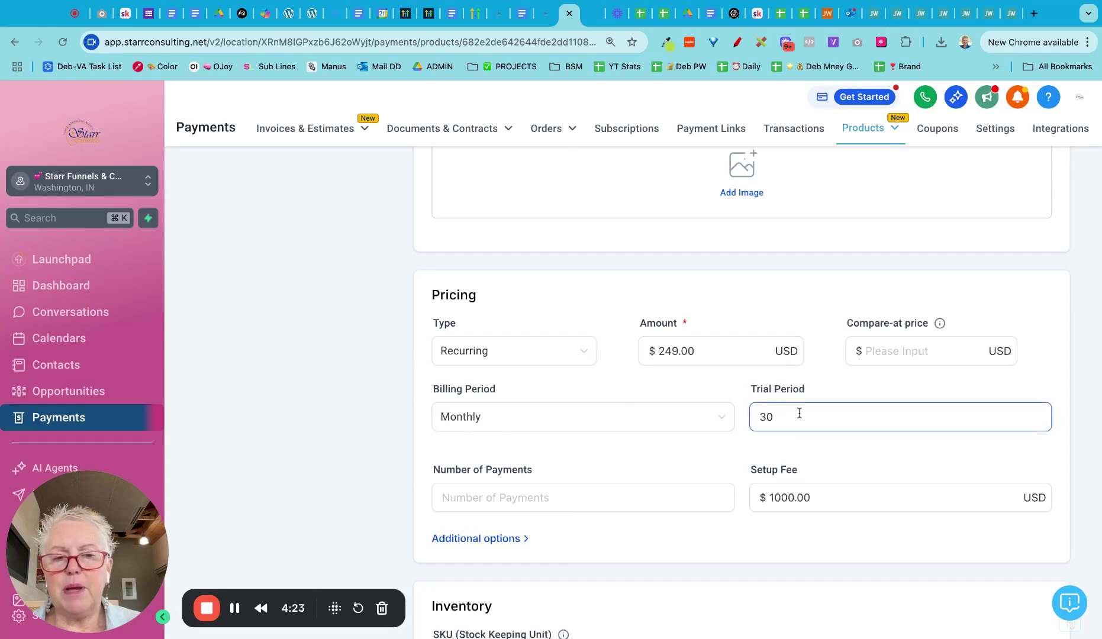
scroll(801, 414, "down", 2)
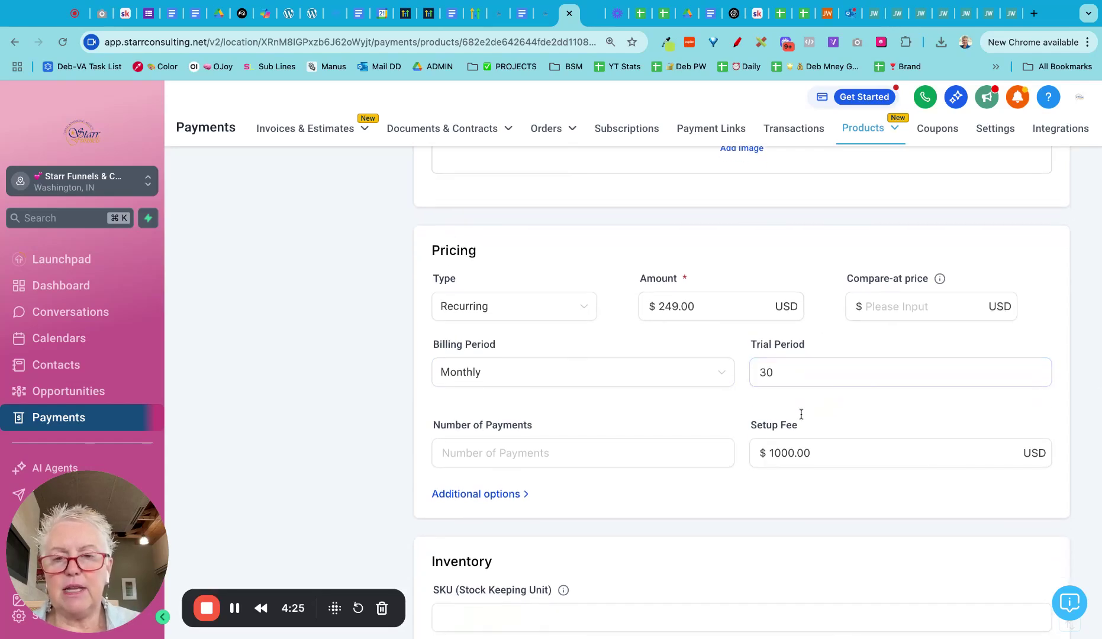
left_click(509, 450)
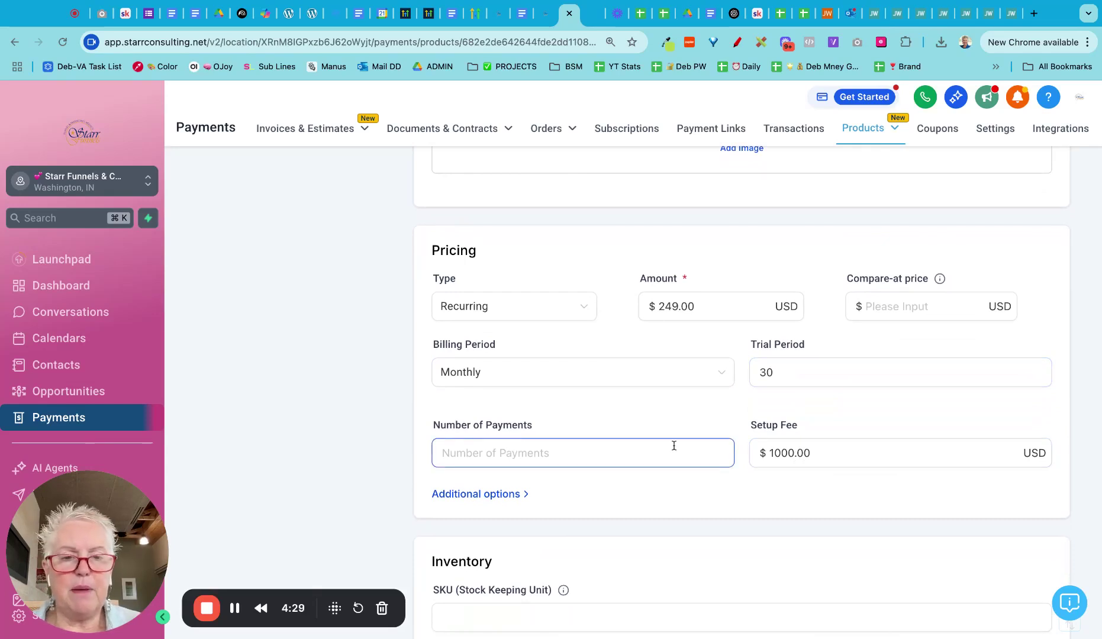
left_click(819, 451)
scroll(820, 450, "down", 7)
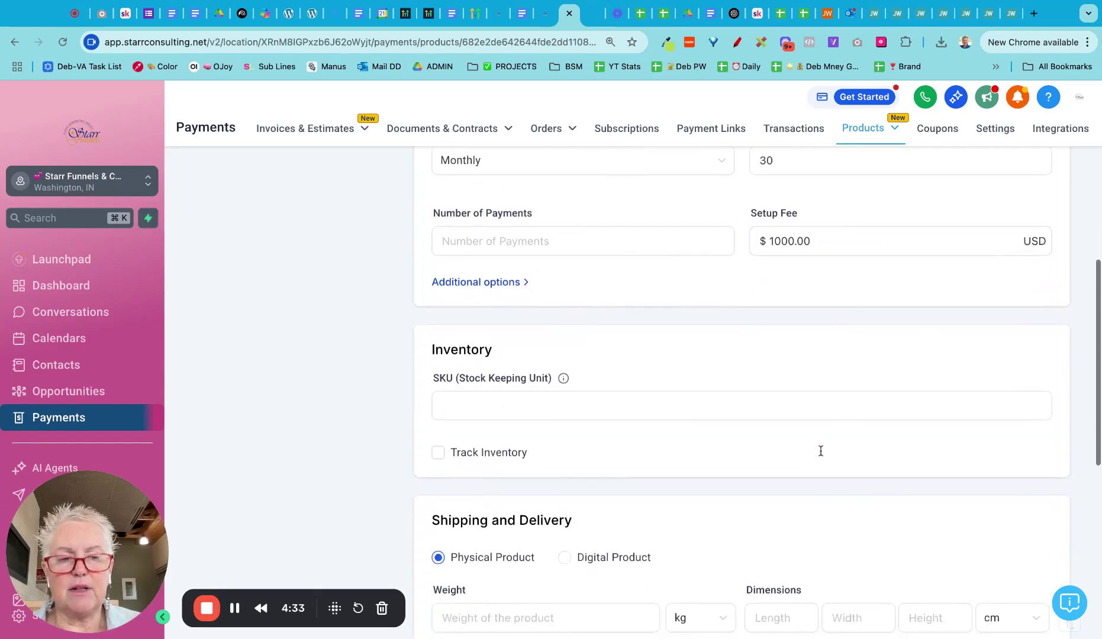
scroll(820, 451, "down", 3)
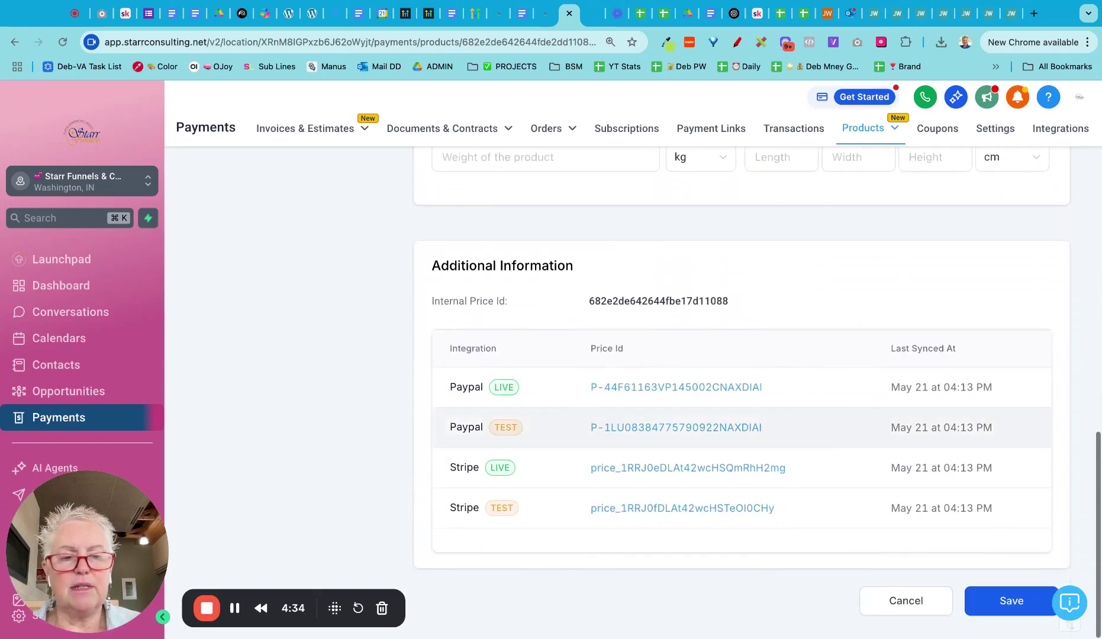
left_click(987, 603)
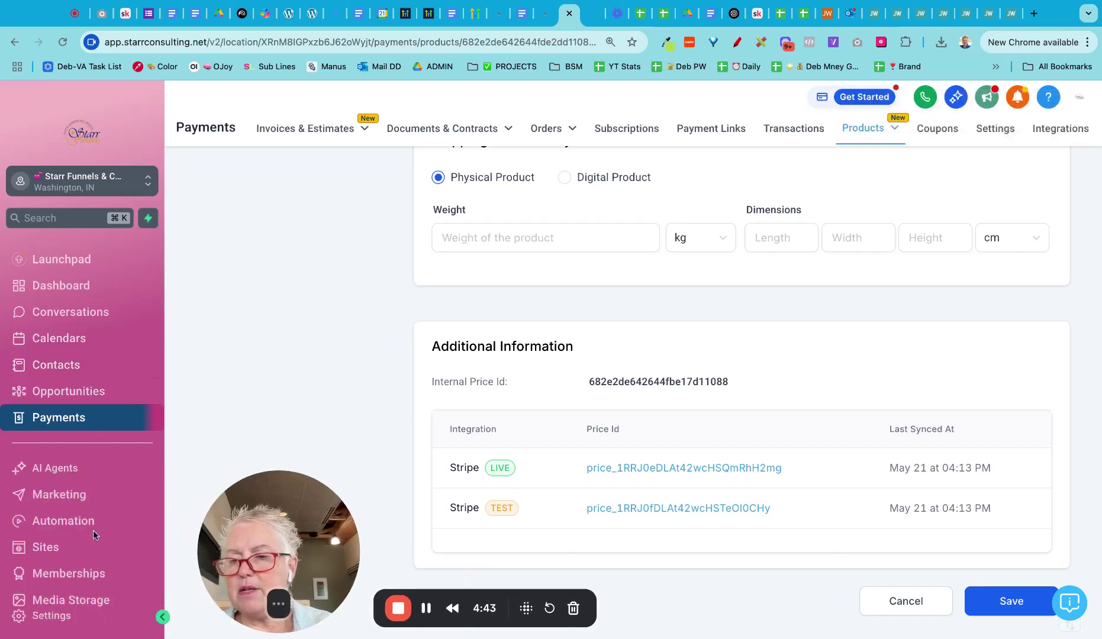
Step: Open The Signature Offer Map from the recent funnels and edit its Sales Page
left_click(50, 553)
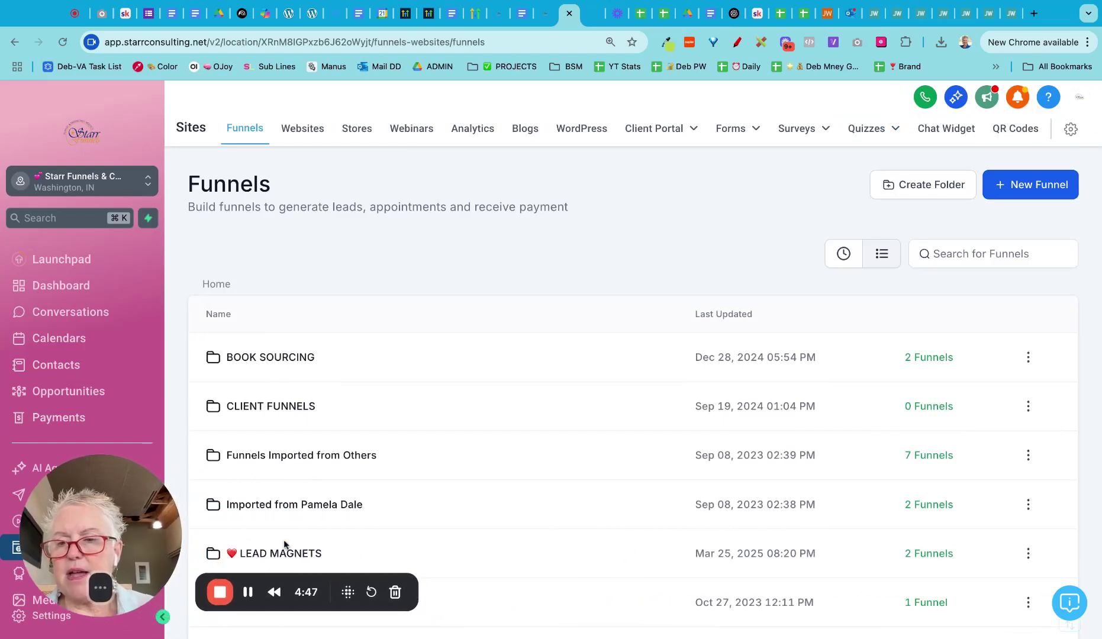
left_click(843, 254)
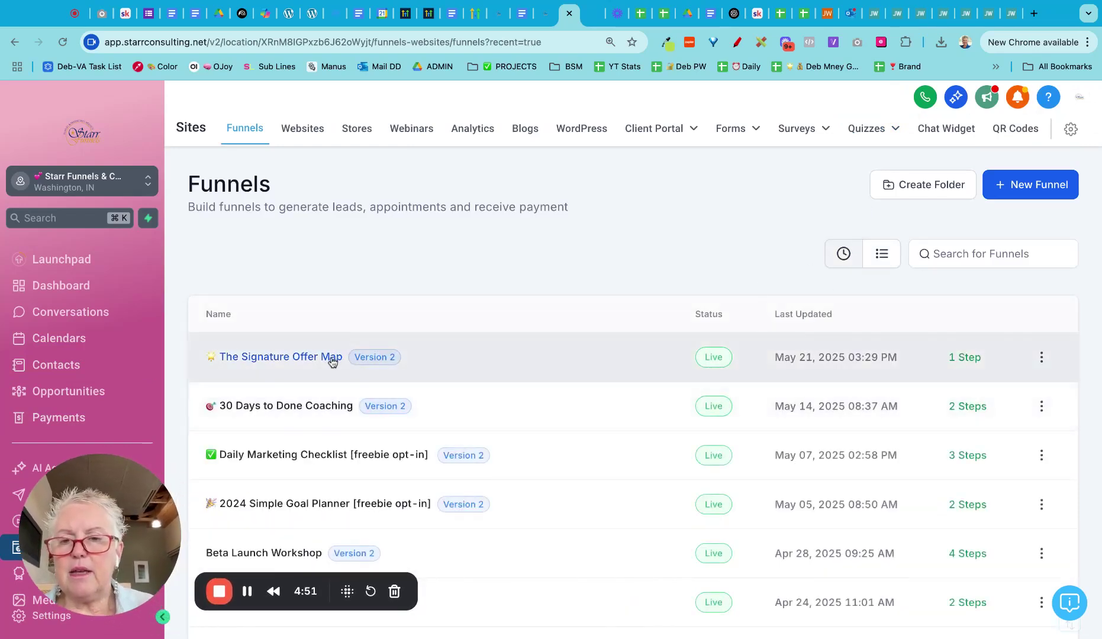
left_click(332, 358)
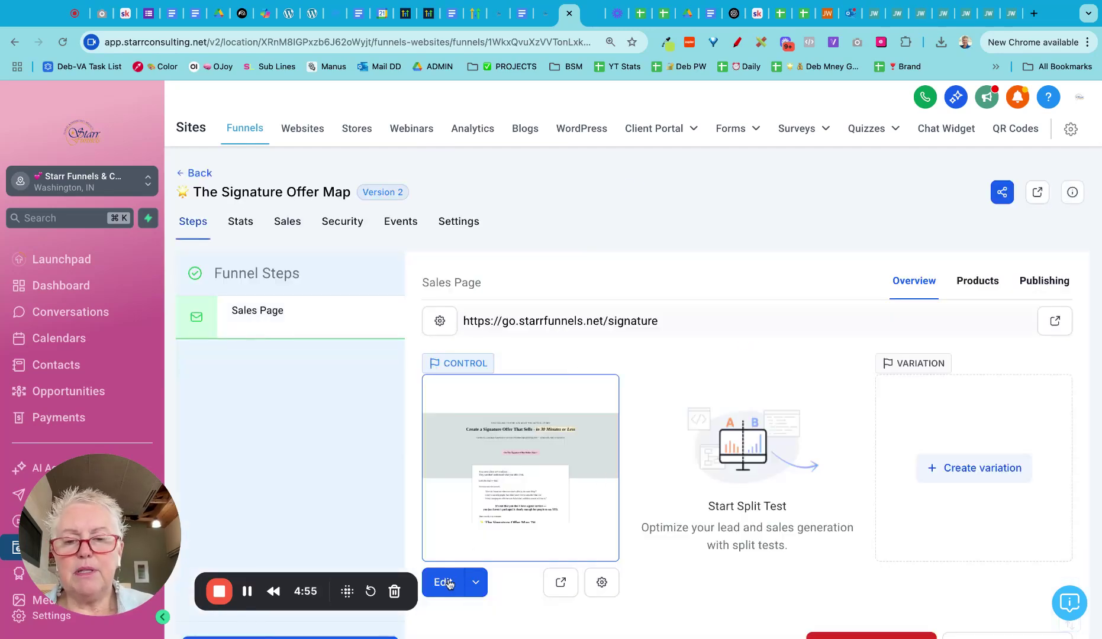
left_click(444, 583)
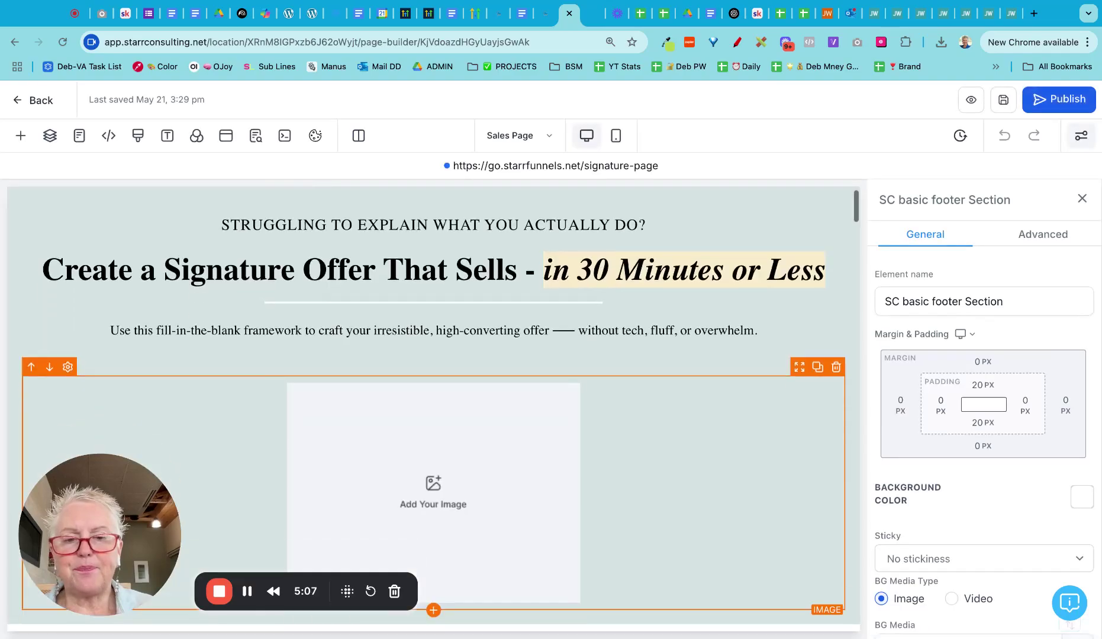
Step: Scroll to the Choose Your Plan pricing section and select the CHOOSE PRO button
scroll(433, 405, "down", 20)
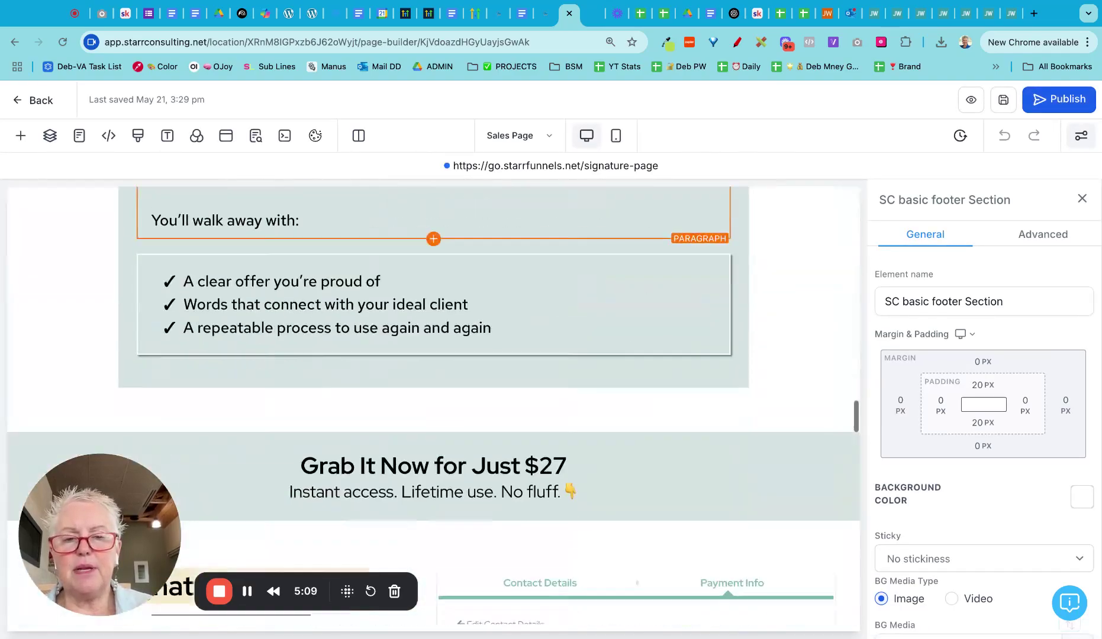
scroll(433, 405, "down", 20)
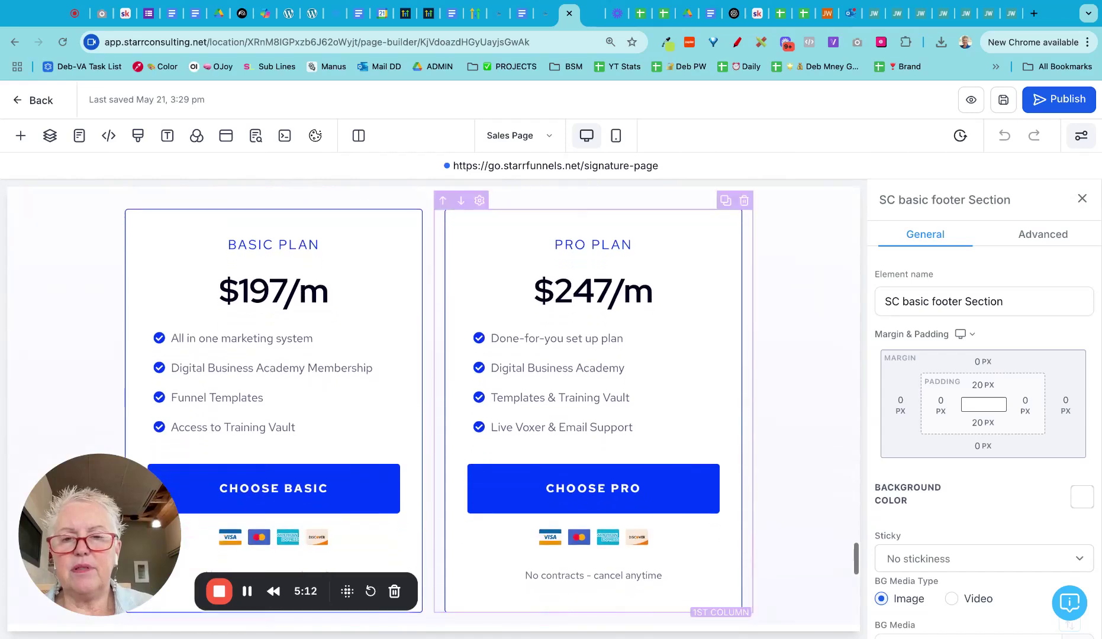
left_click(523, 483)
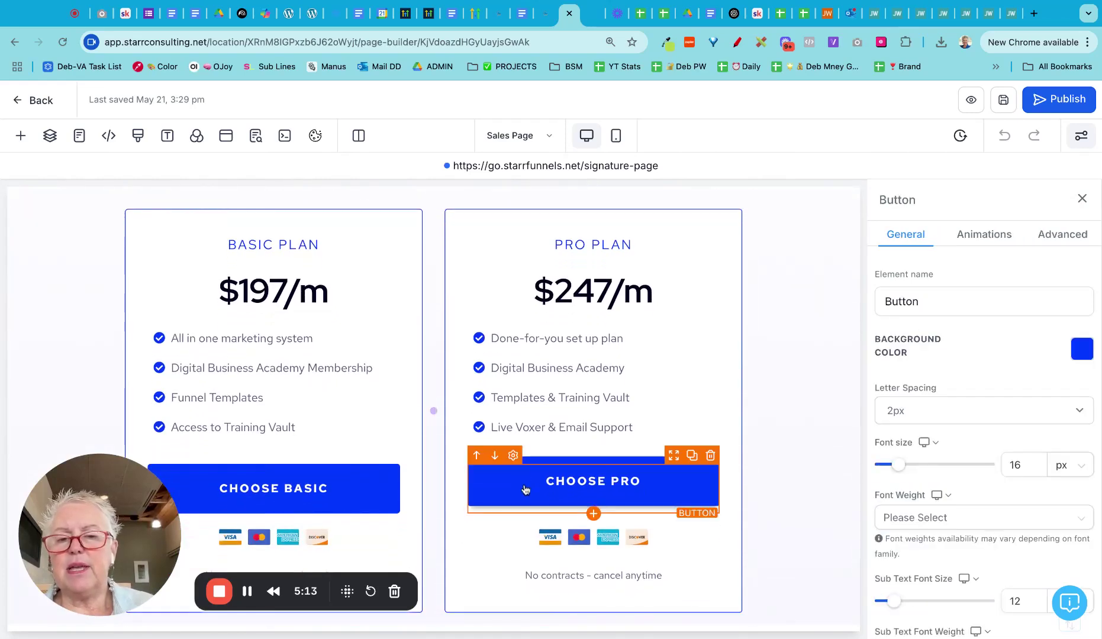
Step: Open the Custom Marketing Plans checkout popup and select its One Step Order form
left_click(226, 138)
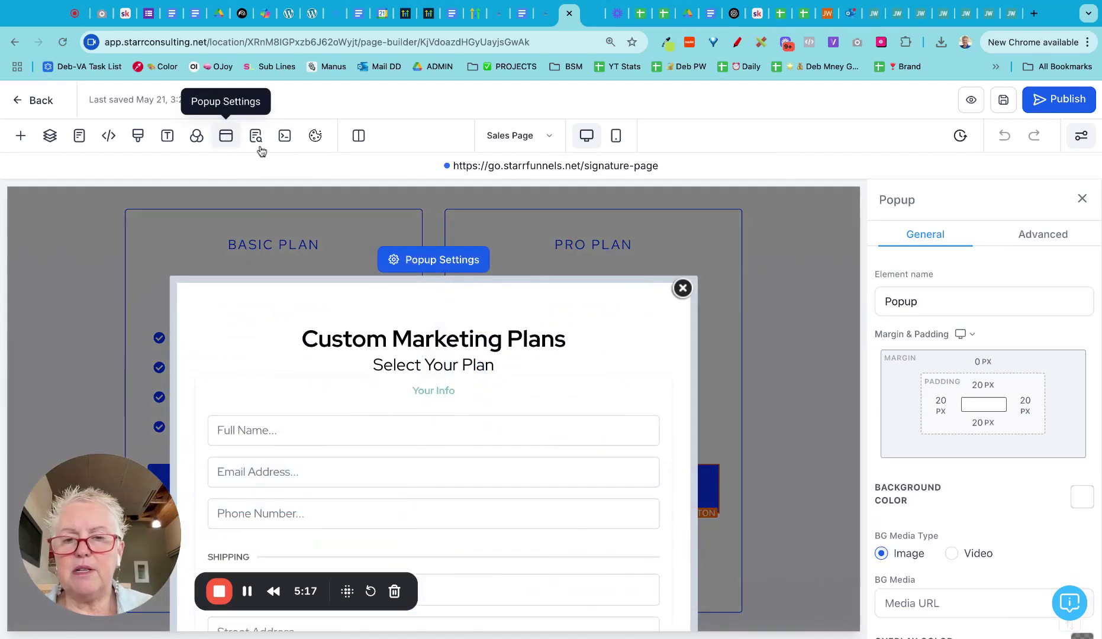
scroll(513, 340, "down", 2)
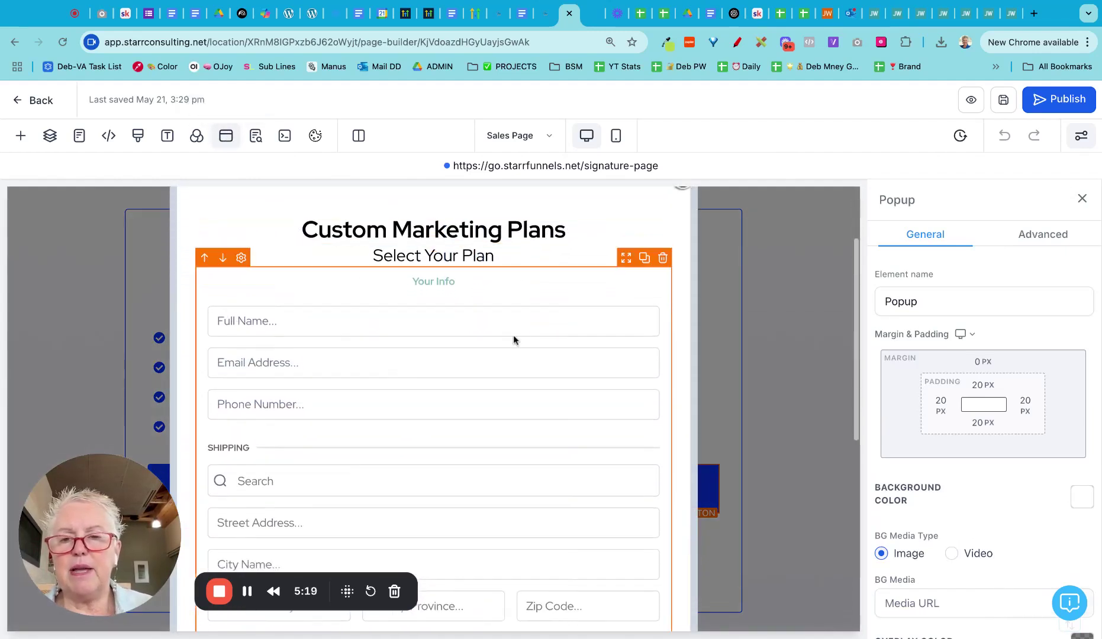
left_click(480, 385)
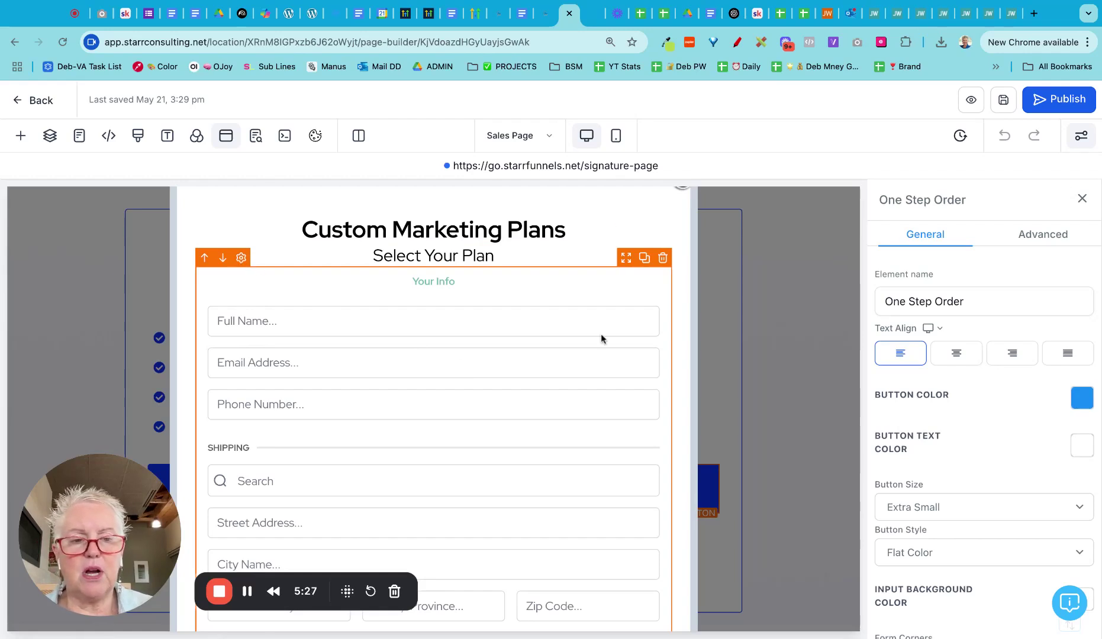
scroll(981, 413, "down", 3)
scroll(980, 417, "down", 1)
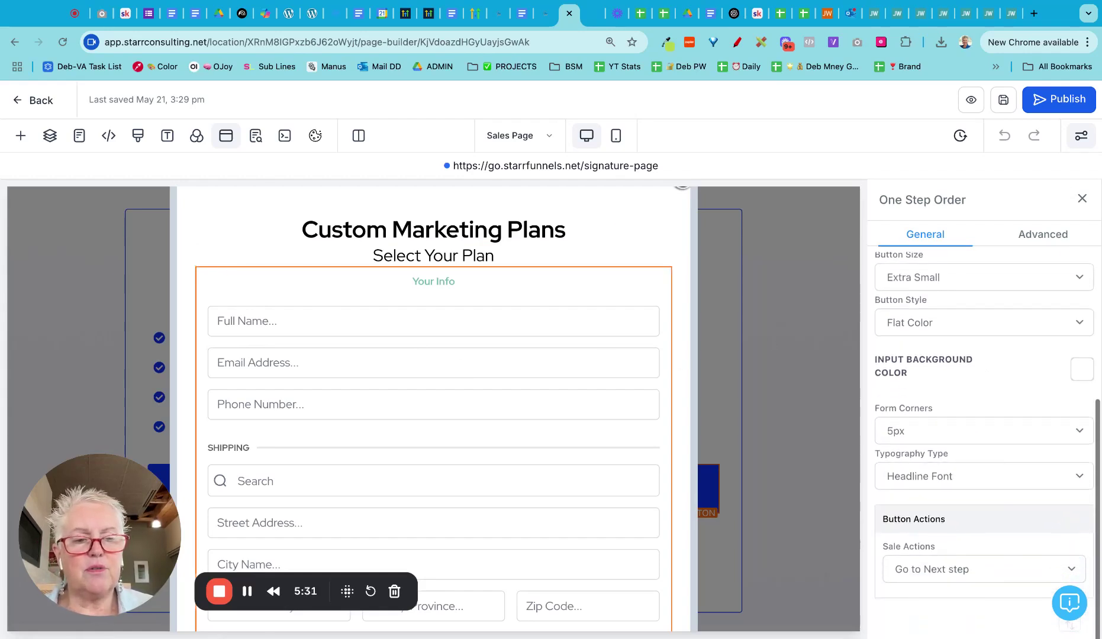
scroll(1080, 279, "up", 4)
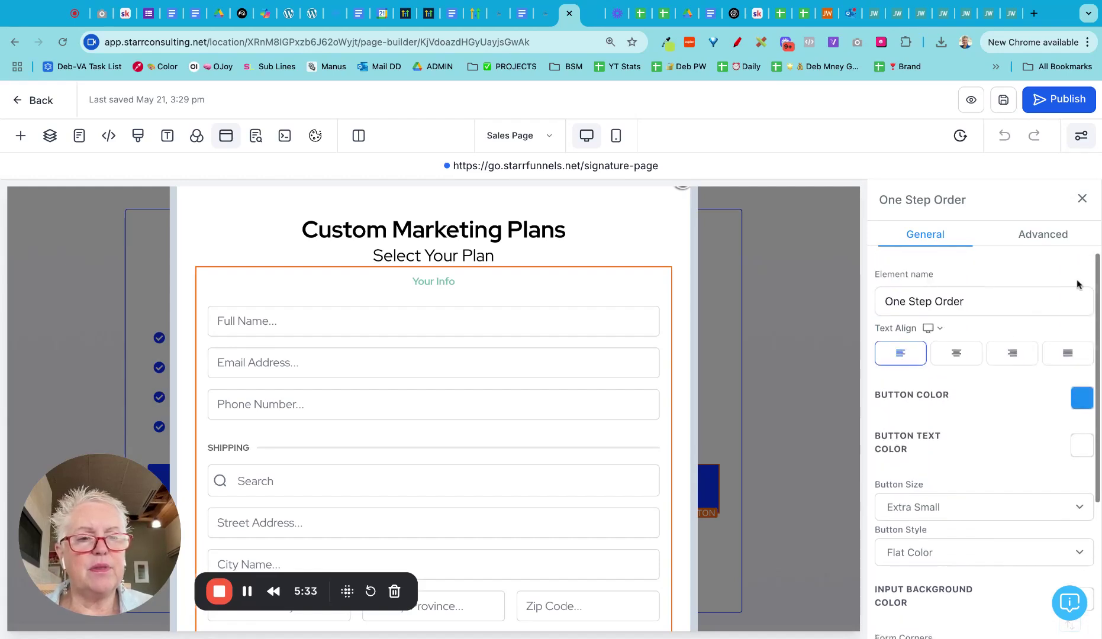
Step: Show the One Step Order form's Advanced options and review them down to Main Product Options
left_click(1046, 239)
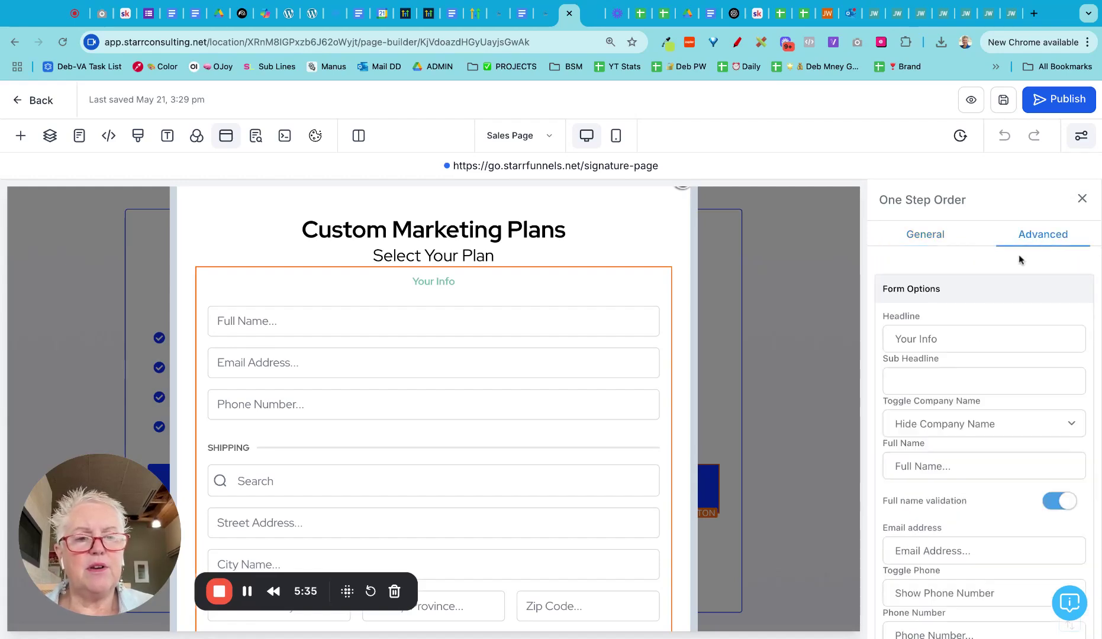
scroll(1006, 342, "down", 8)
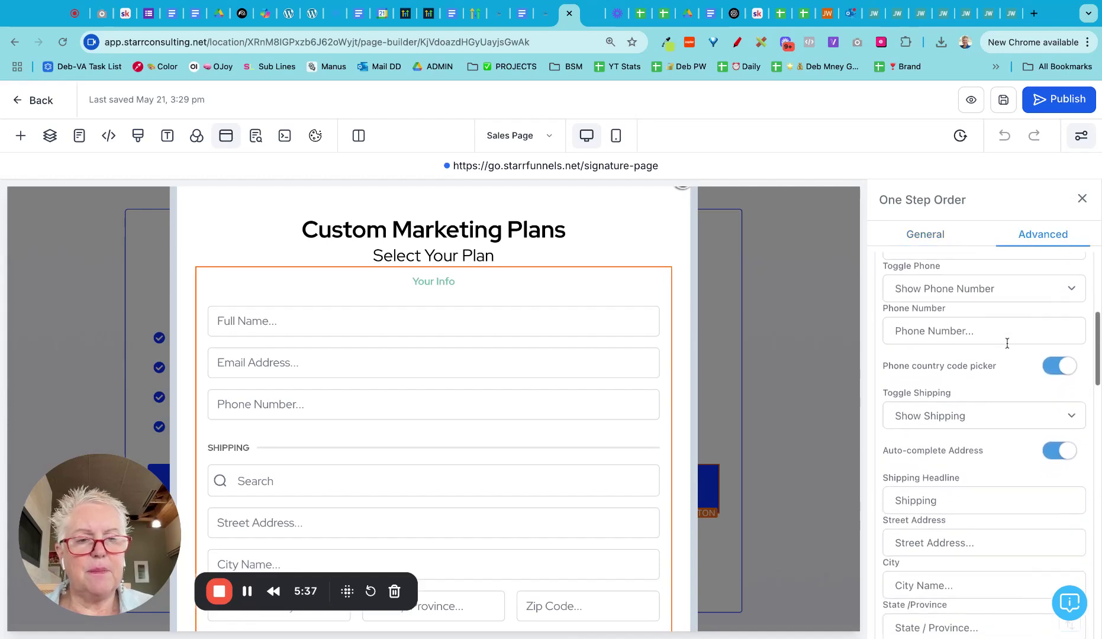
scroll(984, 444, "down", 7)
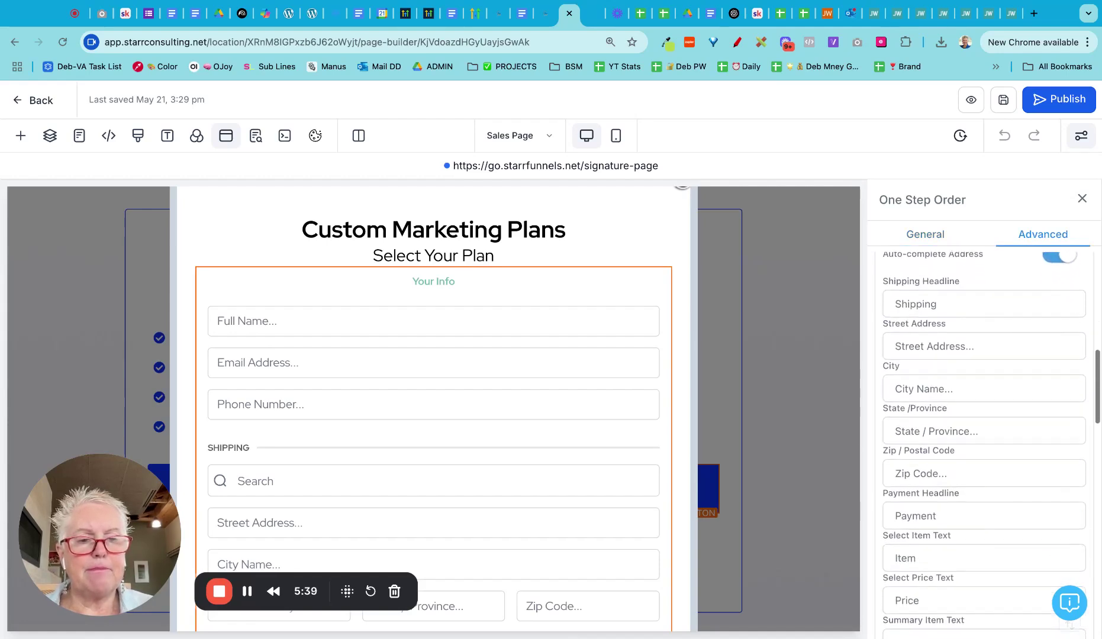
scroll(984, 444, "down", 8)
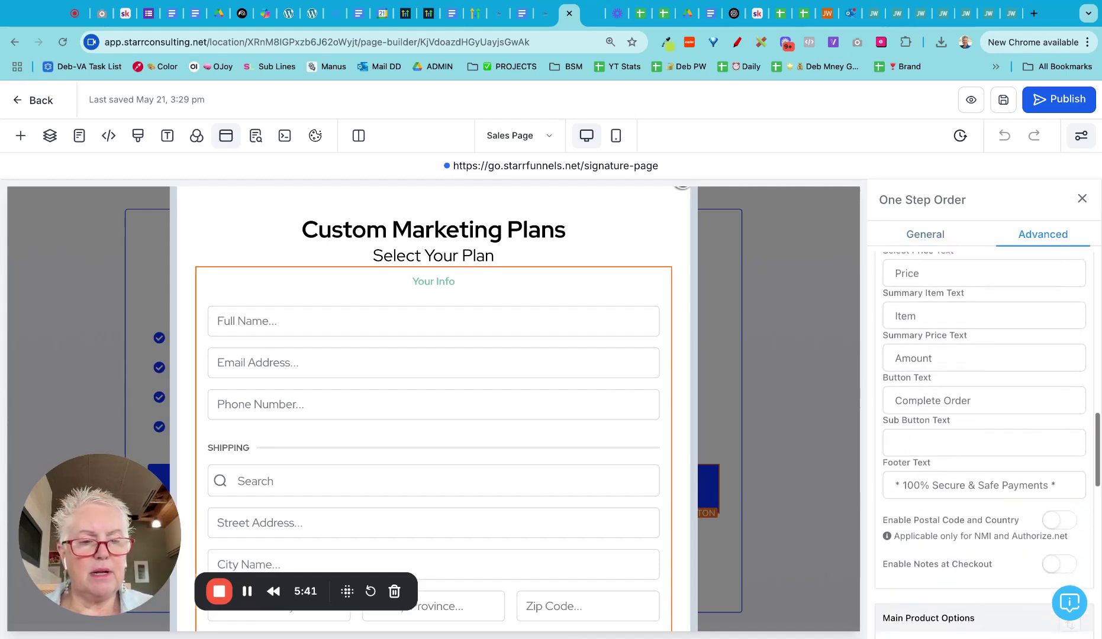
scroll(984, 444, "down", 4)
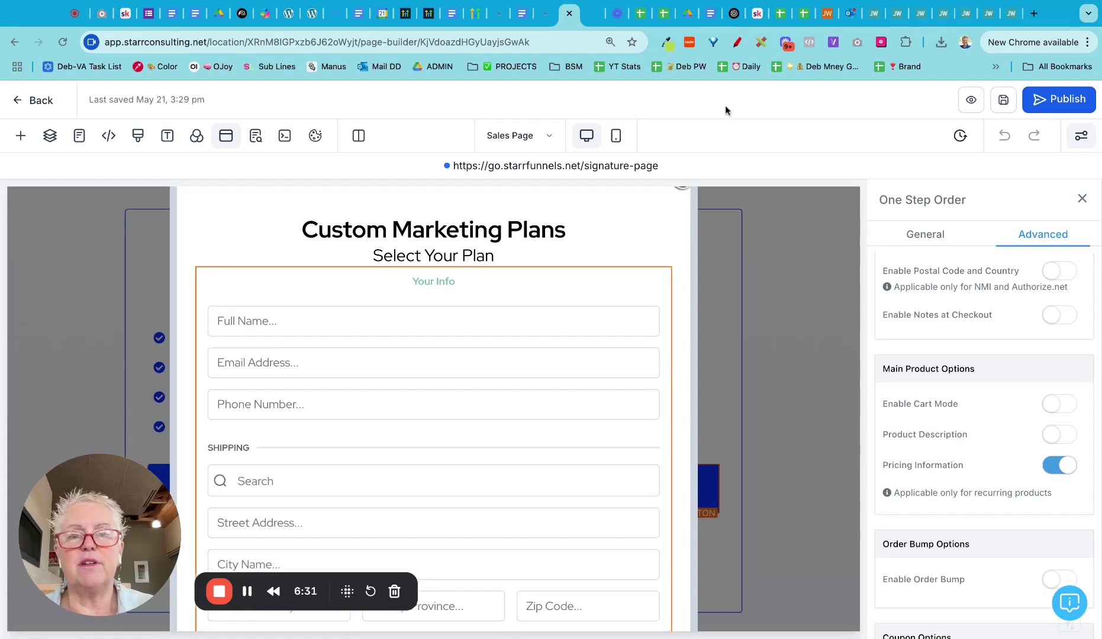
left_click(591, 18)
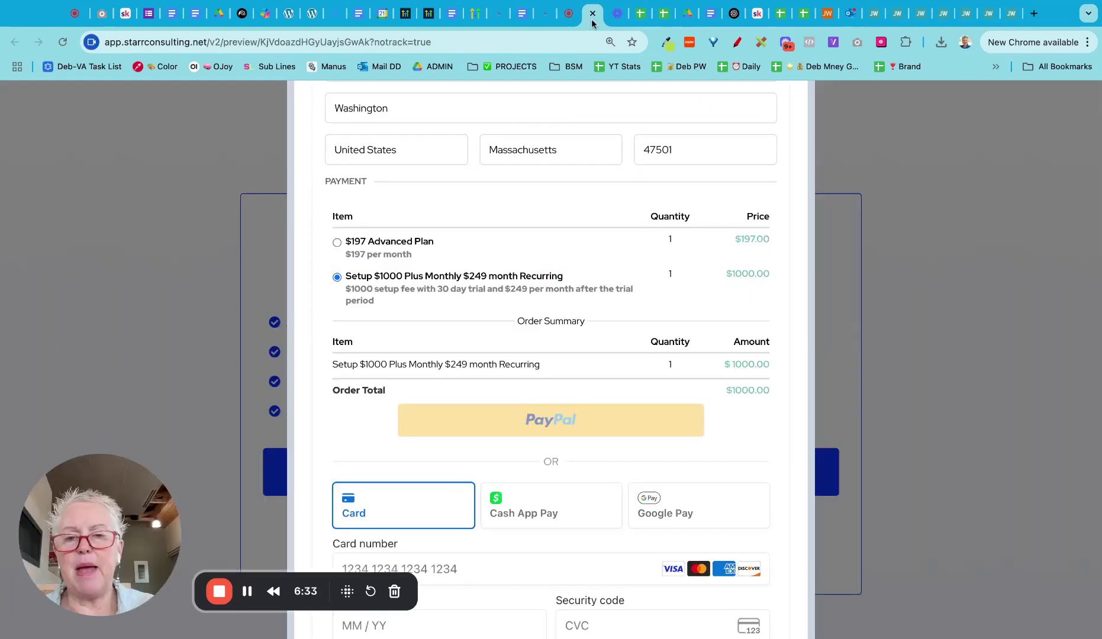
scroll(641, 286, "up", 3)
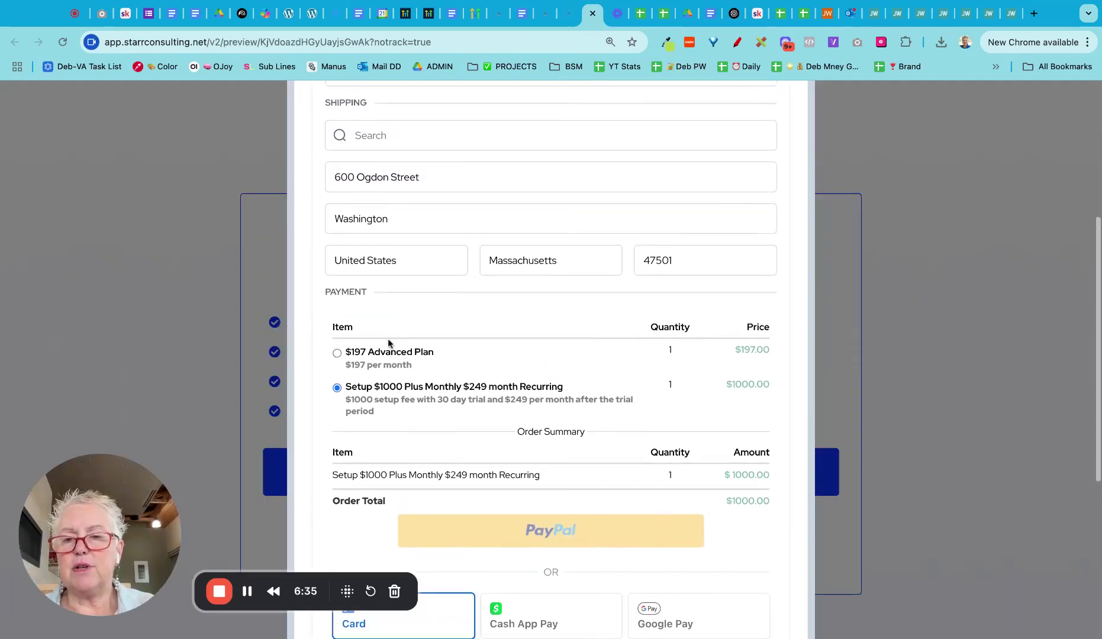
left_click(337, 354)
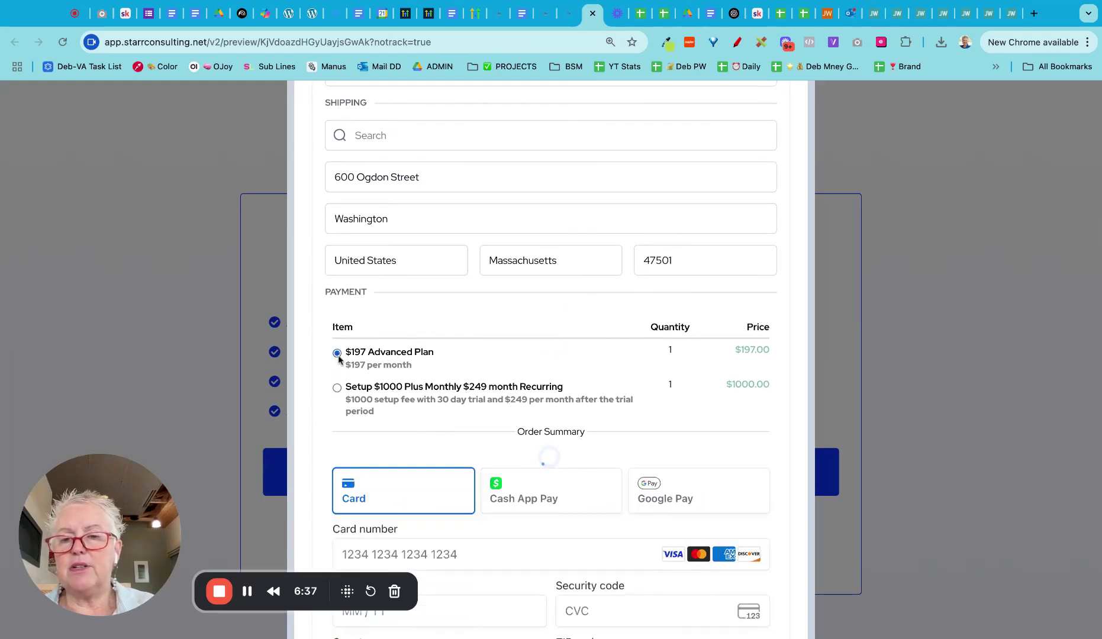
left_click(337, 388)
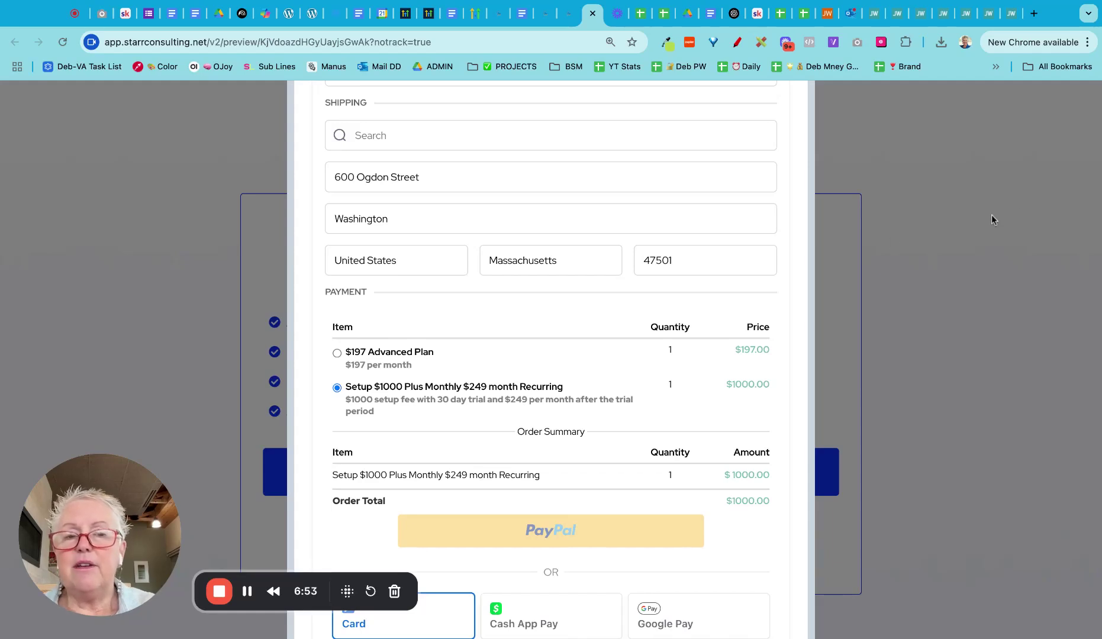
scroll(808, 274, "up", 5)
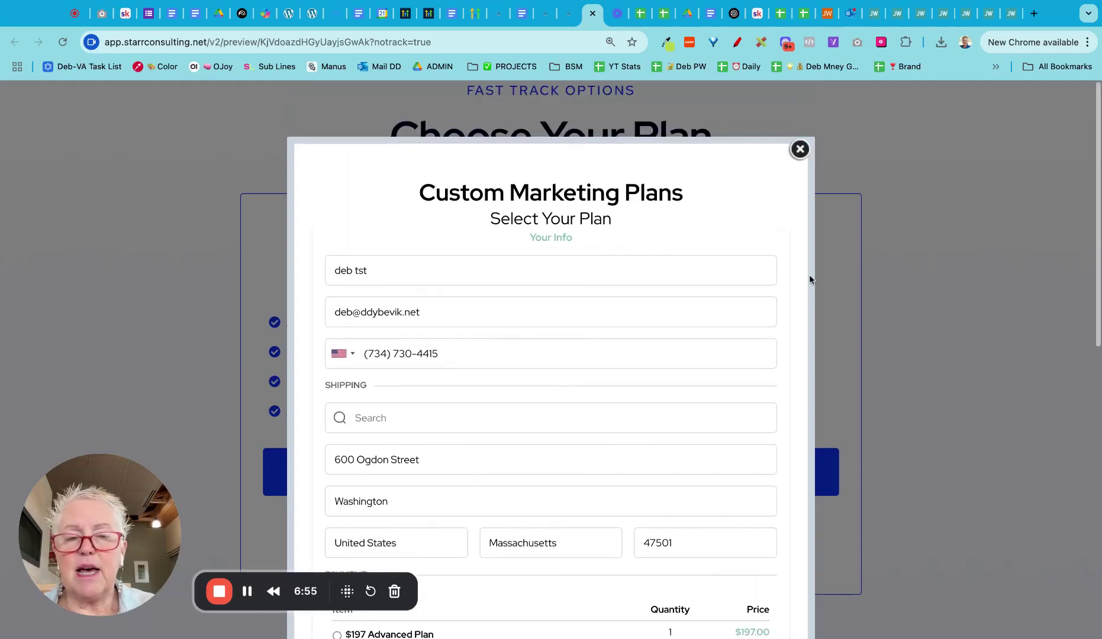